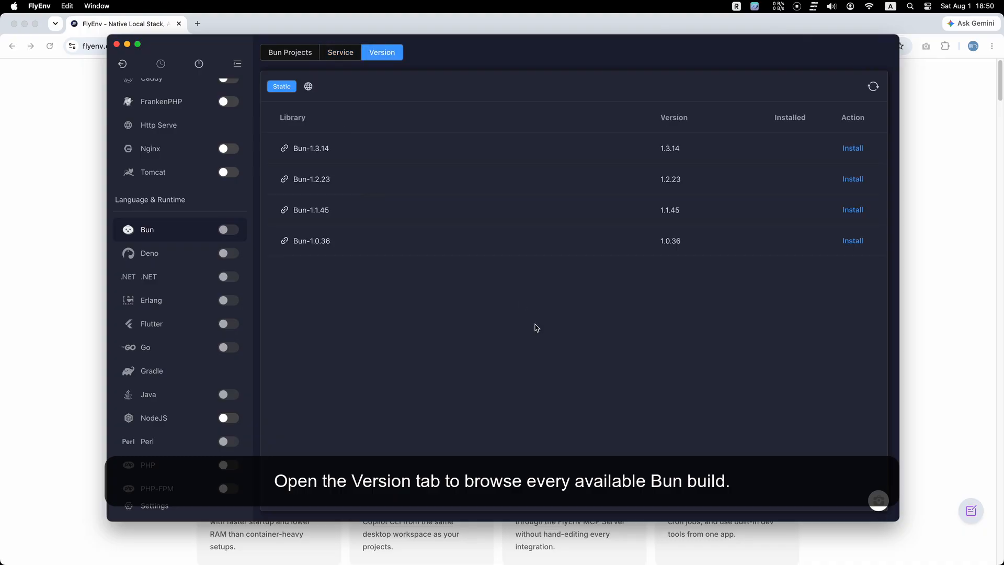
Install Bun 1.3.14, 1.2.23 and 1.1.45 from the list of available Bun versions.
{"action": "left_click", "coordinate": [310, 153]}
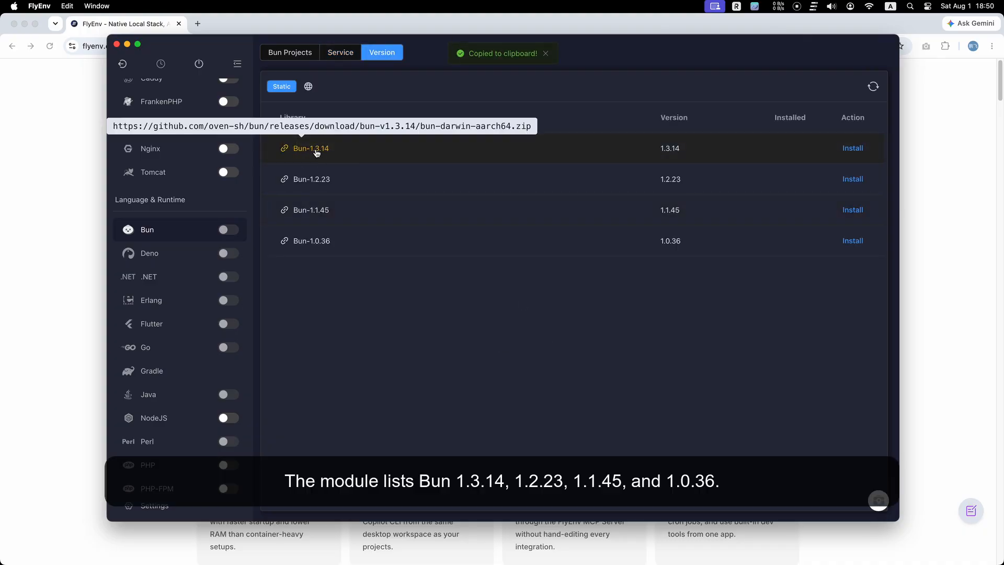
{"action": "mouse_move", "coordinate": [311, 184]}
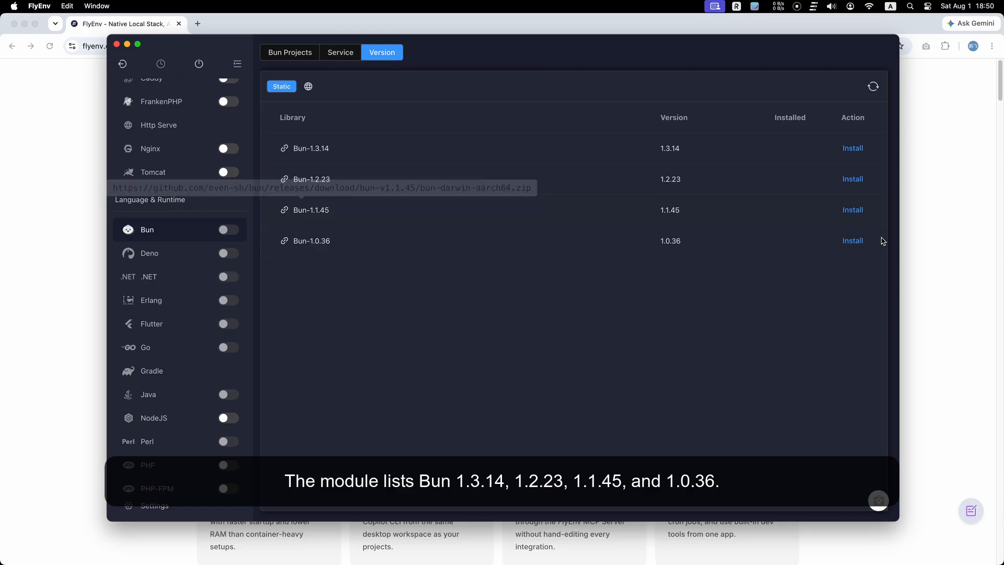
{"action": "left_click", "coordinate": [855, 149]}
{"action": "left_click", "coordinate": [854, 179]}
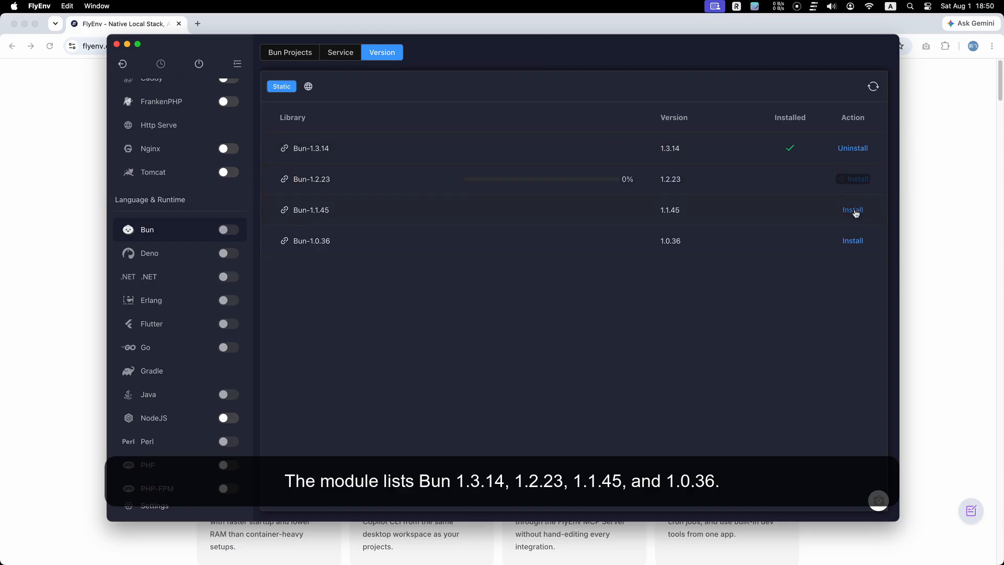
{"action": "left_click", "coordinate": [854, 211]}
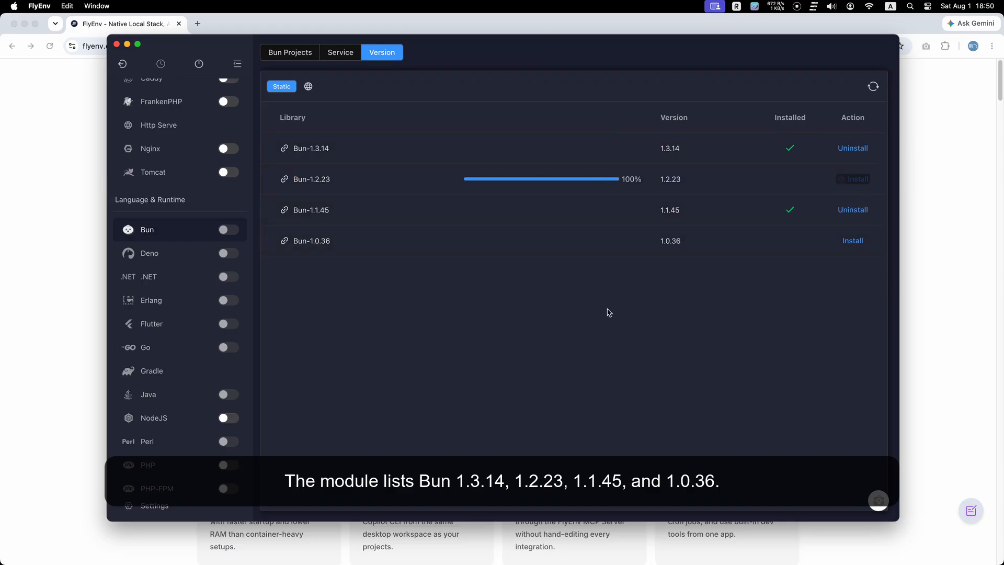
Launch Terminal from the Launchpad's Other folder and enlarge its window over the FlyEnv app.
{"action": "left_click", "coordinate": [340, 55]}
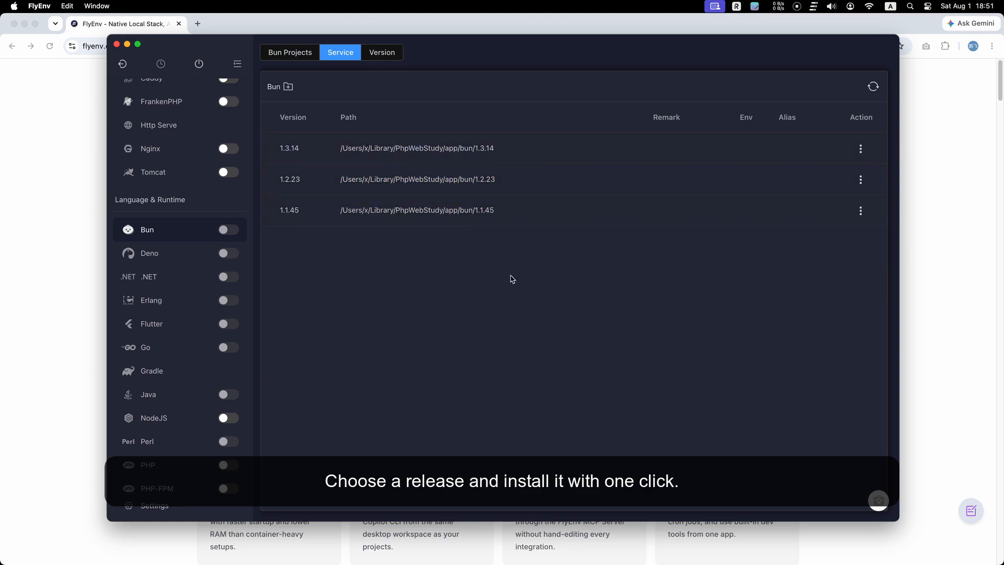
{"action": "mouse_move", "coordinate": [503, 563]}
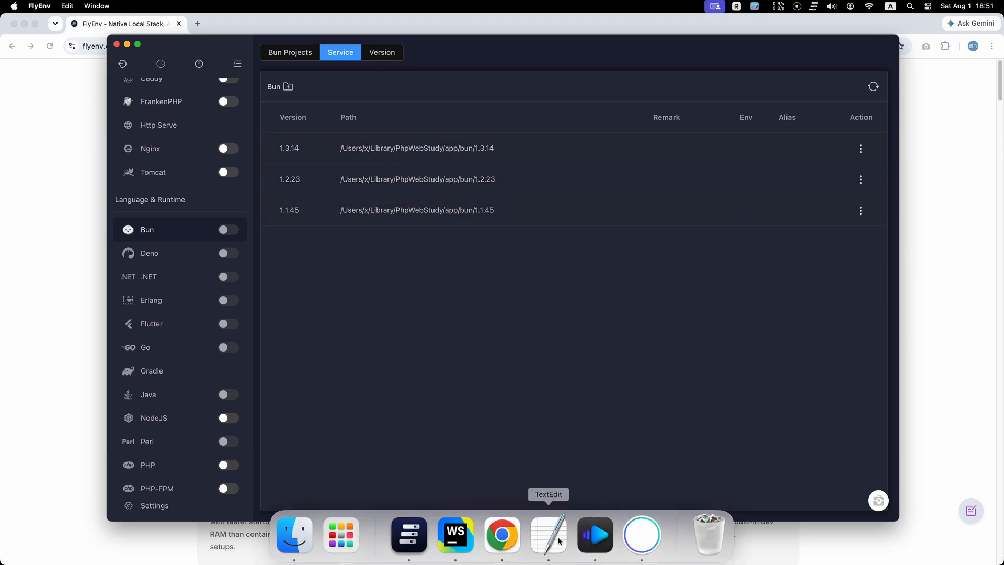
{"action": "left_click", "coordinate": [341, 534]}
{"action": "left_click", "coordinate": [736, 105]}
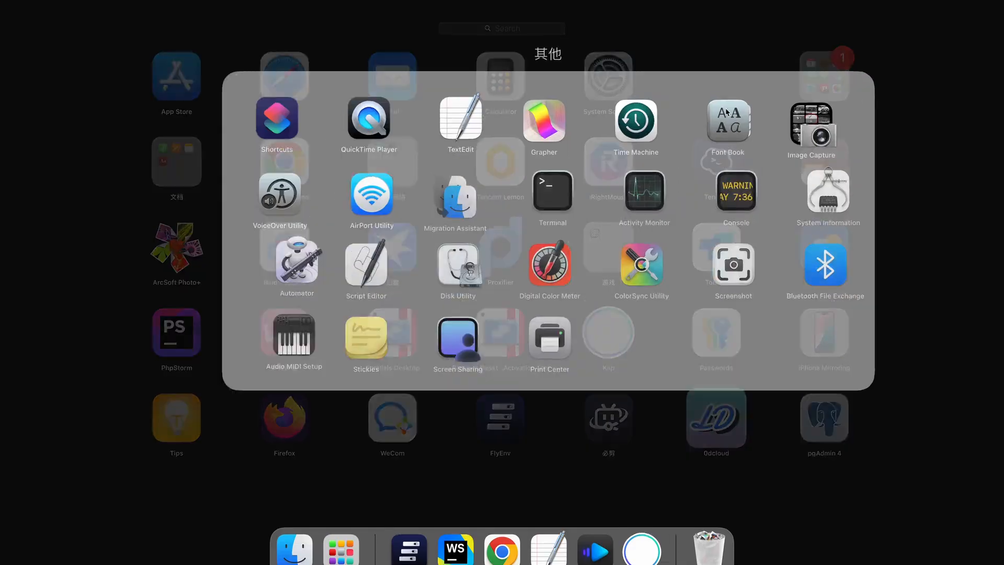
{"action": "left_click", "coordinate": [517, 224]}
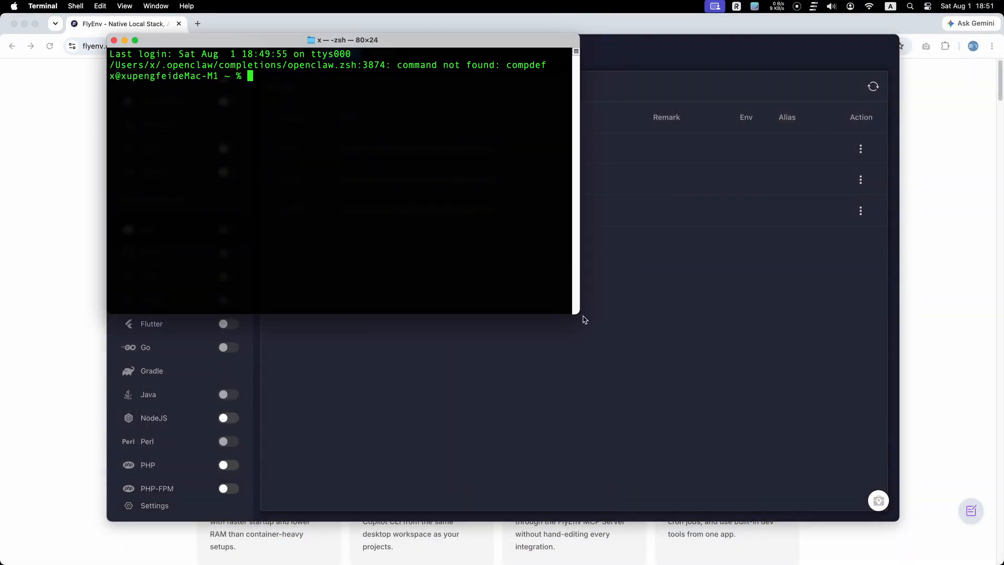
{"action": "left_click_drag", "start_coordinate": [579, 313], "coordinate": [898, 521]}
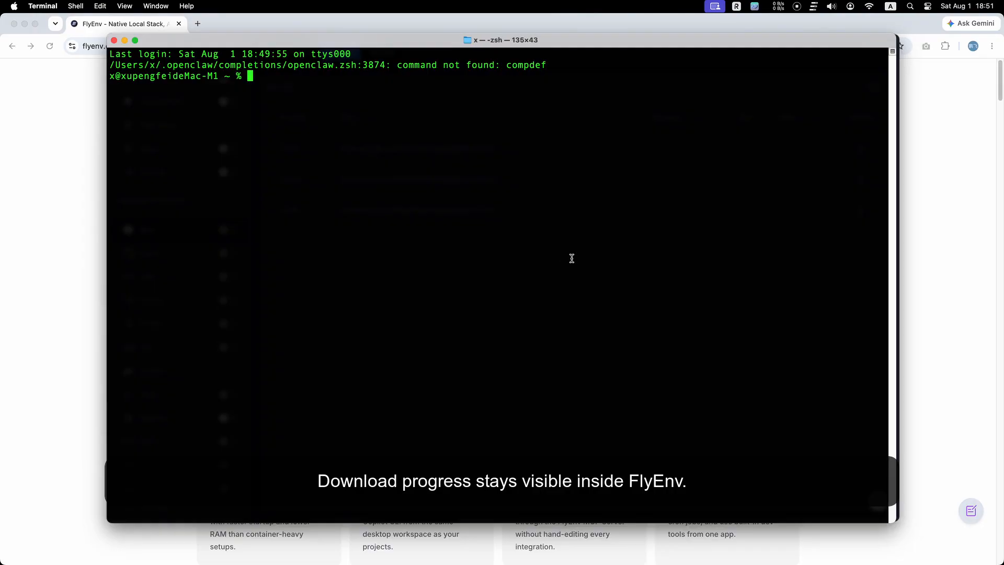
Run bun -v and which bun in Terminal to check for an active Bun.
{"action": "type", "text": "bun "}
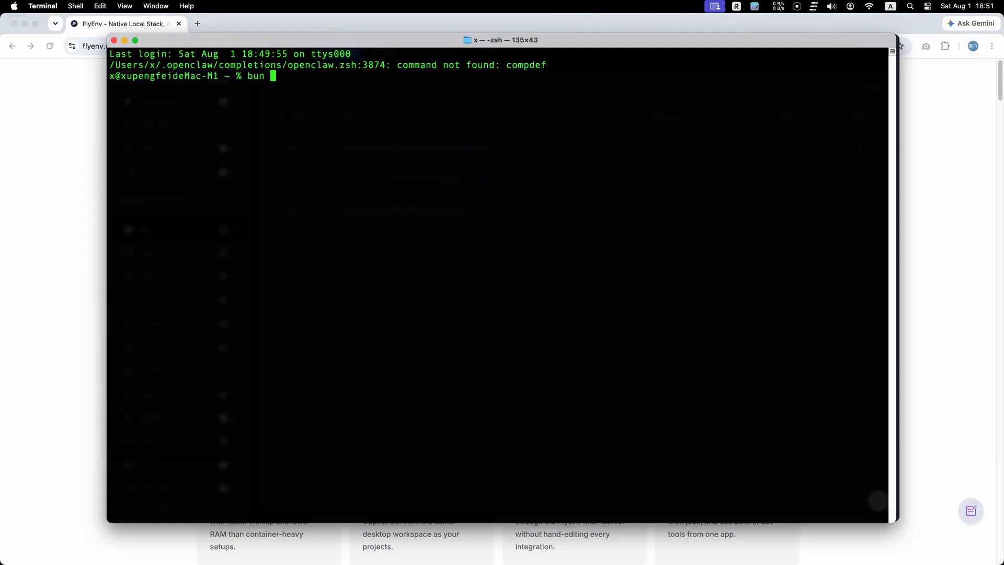
{"action": "type", "text": "-v"}
{"action": "key", "text": "Return"}
{"action": "type", "text": "whi"}
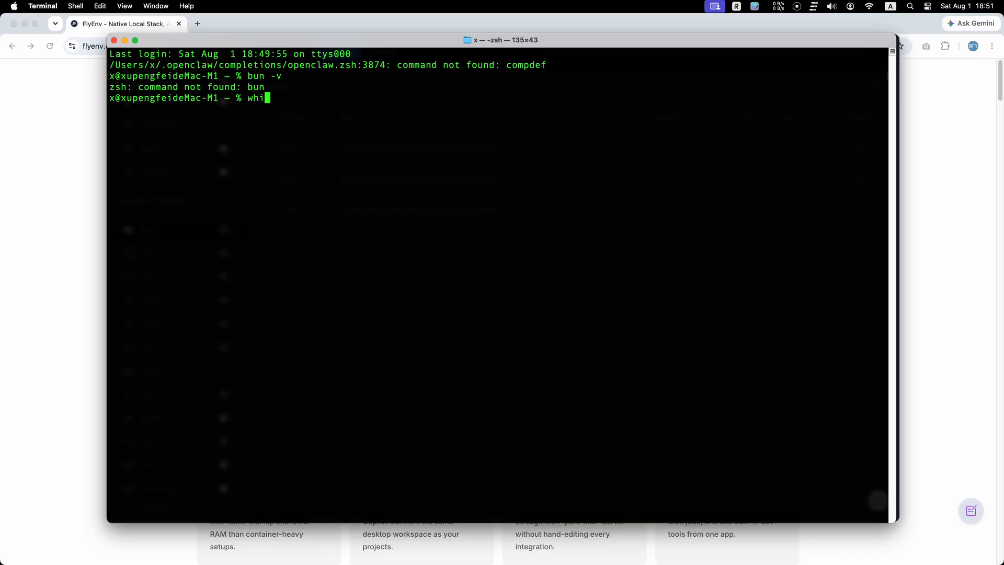
{"action": "type", "text": "ch bun"}
{"action": "key", "text": "Return"}
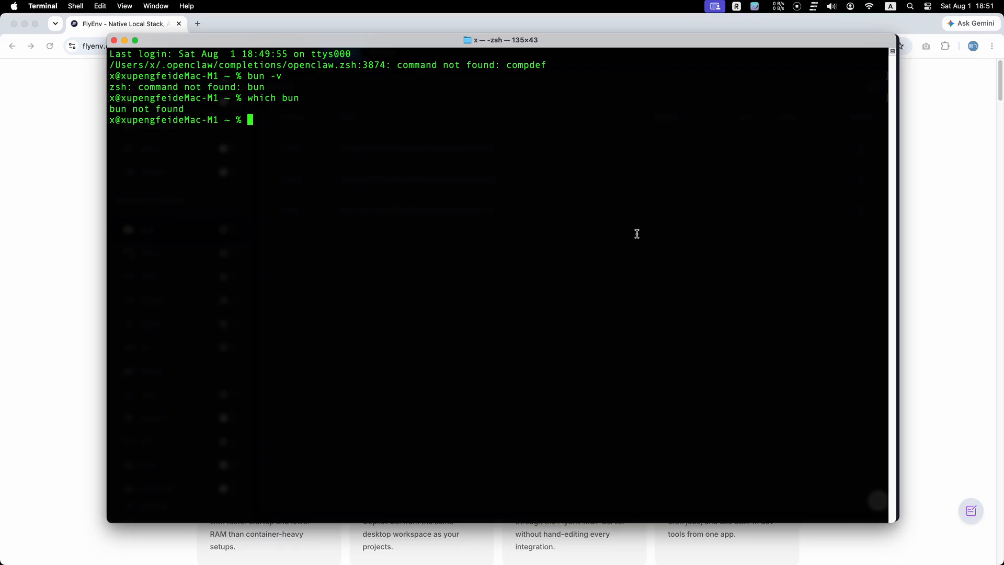
Close the Terminal window and set Bun 1.3.14 as the environment version.
{"action": "left_click", "coordinate": [115, 40]}
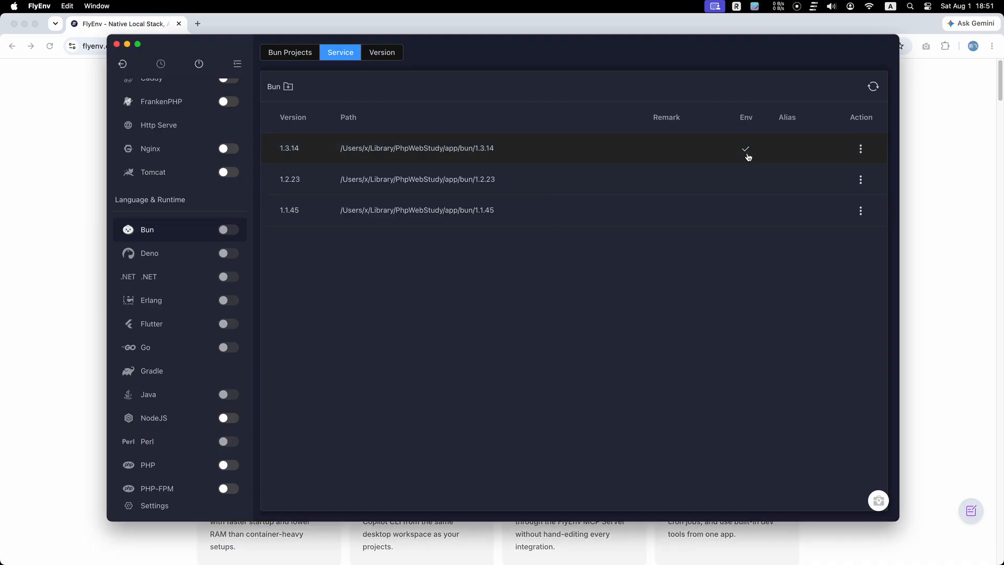
{"action": "left_click", "coordinate": [748, 155]}
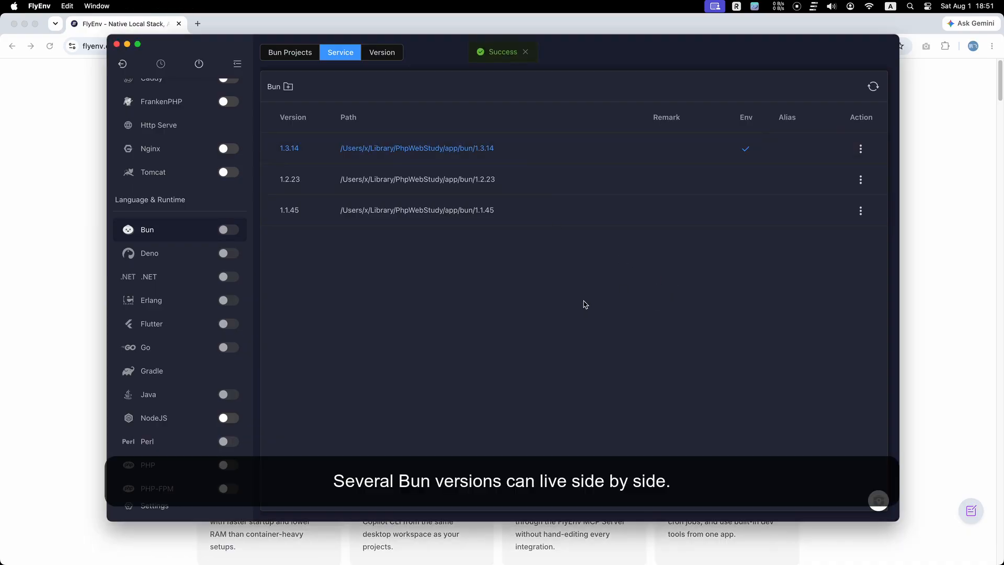
Open a new Terminal window and move it over the Bun service list.
{"action": "mouse_move", "coordinate": [565, 563]}
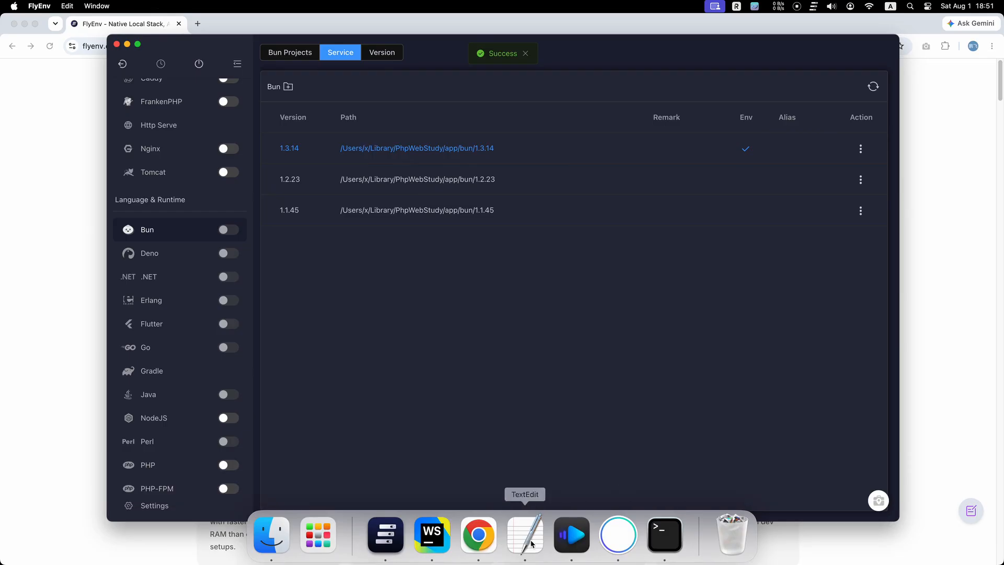
{"action": "left_click", "coordinate": [664, 539]}
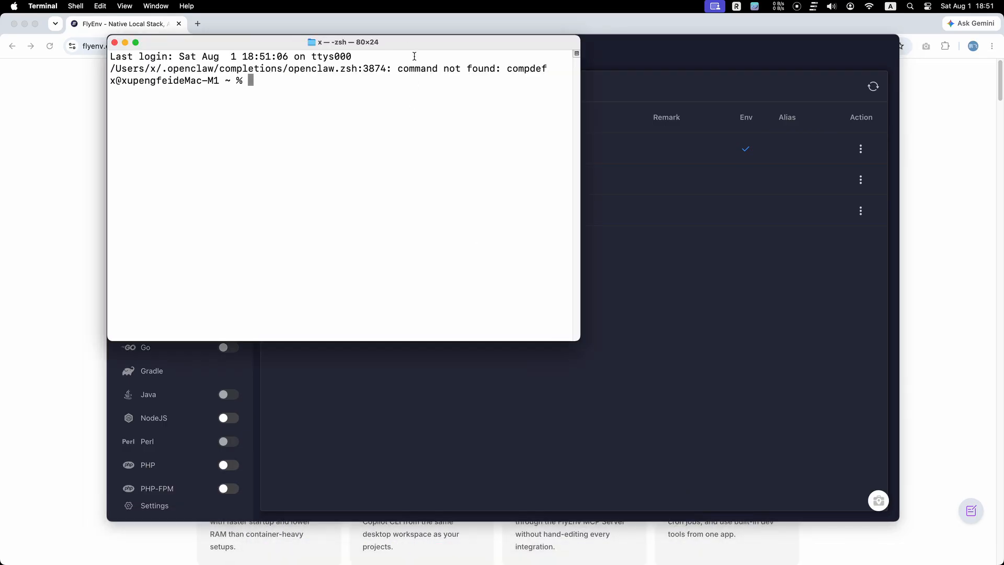
{"action": "left_click_drag", "start_coordinate": [389, 46], "coordinate": [556, 152]}
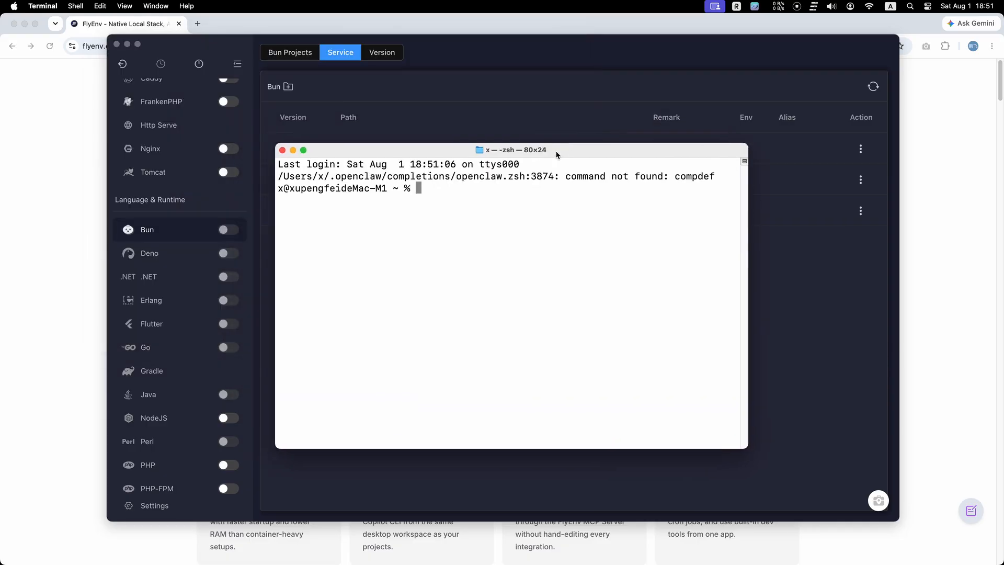
Run bun -v and which bun to check the active Bun version and its path.
{"action": "type", "text": "bun -v"}
{"action": "key", "text": "Return"}
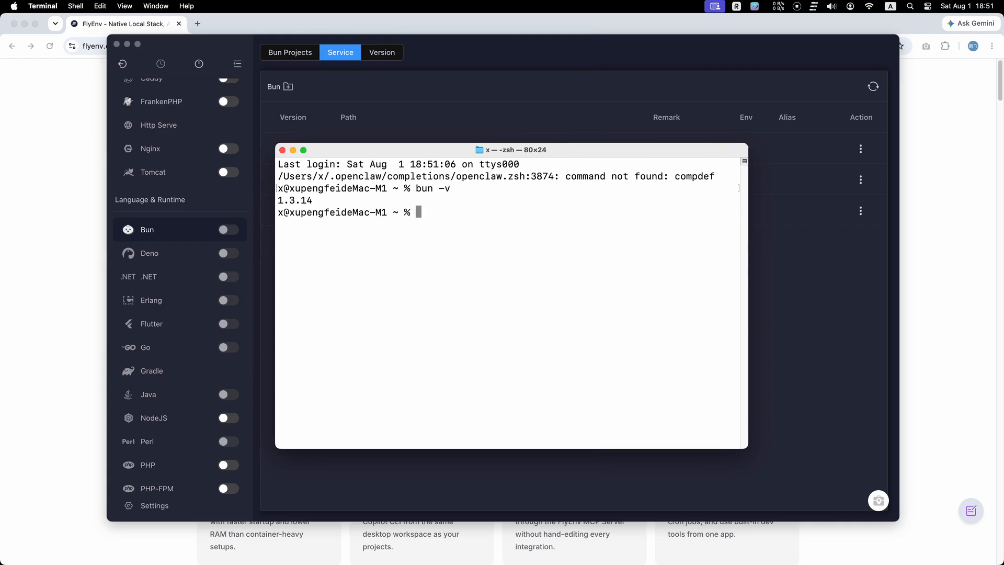
{"action": "type", "text": "which bun"}
{"action": "key", "text": "Return"}
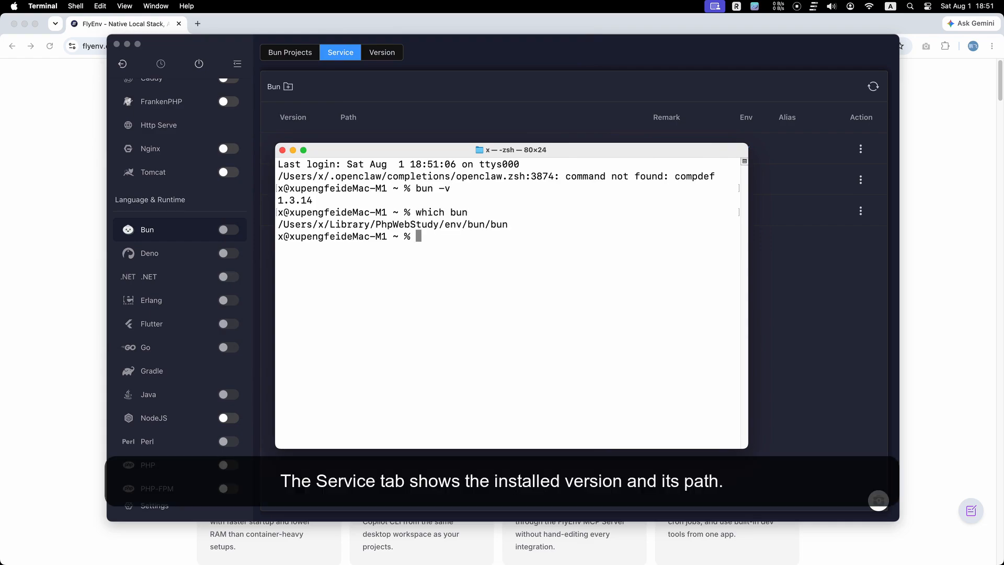
Set Bun 1.2.23 as the environment version.
{"action": "left_click_drag", "start_coordinate": [312, 201], "coordinate": [284, 196]}
{"action": "left_click", "coordinate": [420, 255]}
{"action": "left_click", "coordinate": [791, 306]}
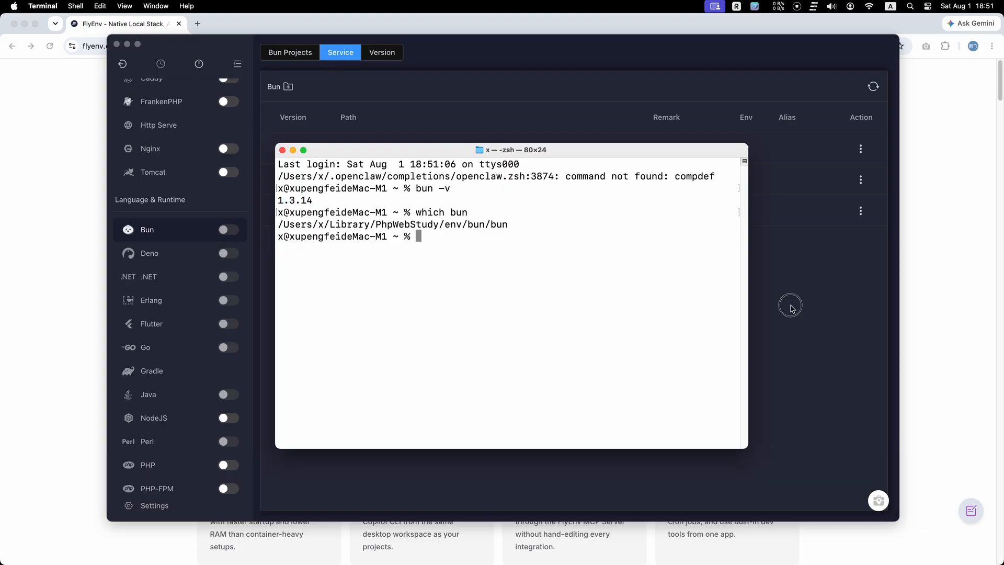
{"action": "left_click", "coordinate": [746, 181]}
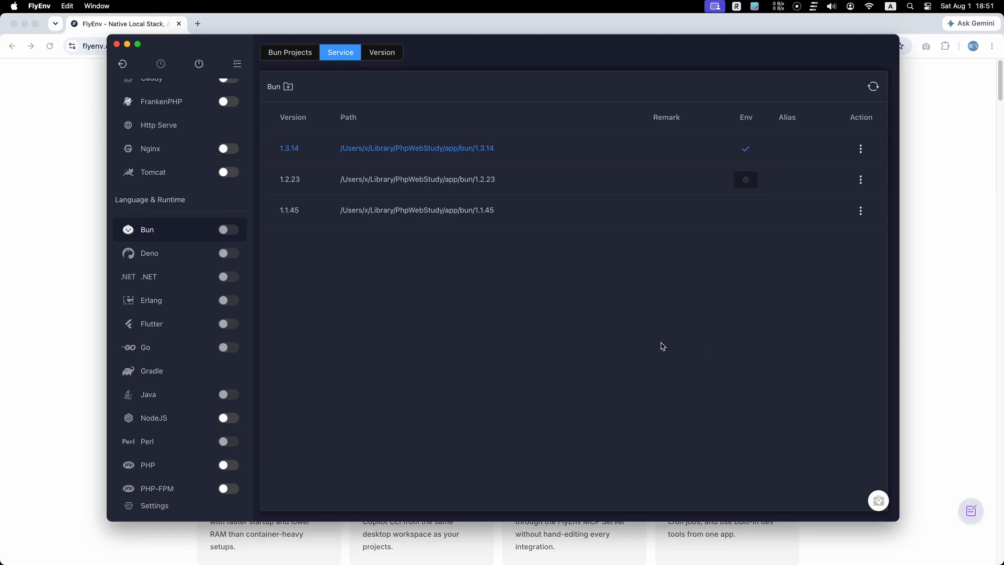
Rerun bun -v and which bun in Terminal.
{"action": "left_click", "coordinate": [665, 542]}
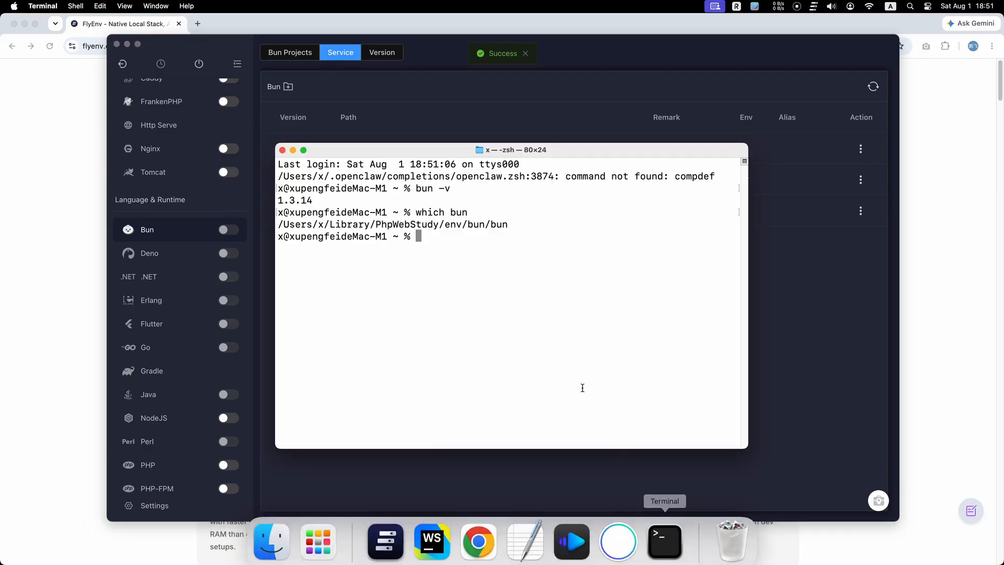
{"action": "type", "text": "bun -v"}
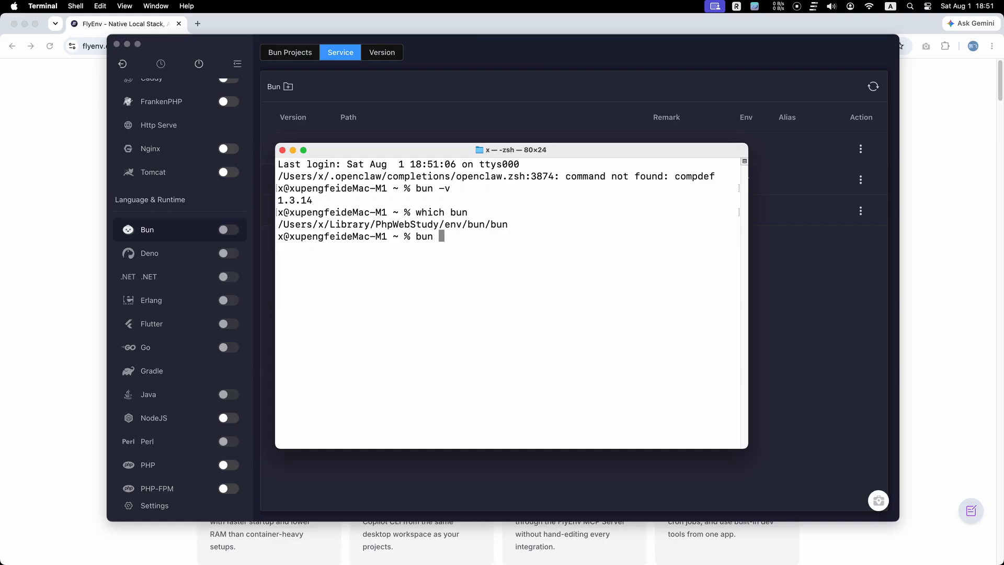
{"action": "key", "text": "Return"}
{"action": "type", "text": "which bun"}
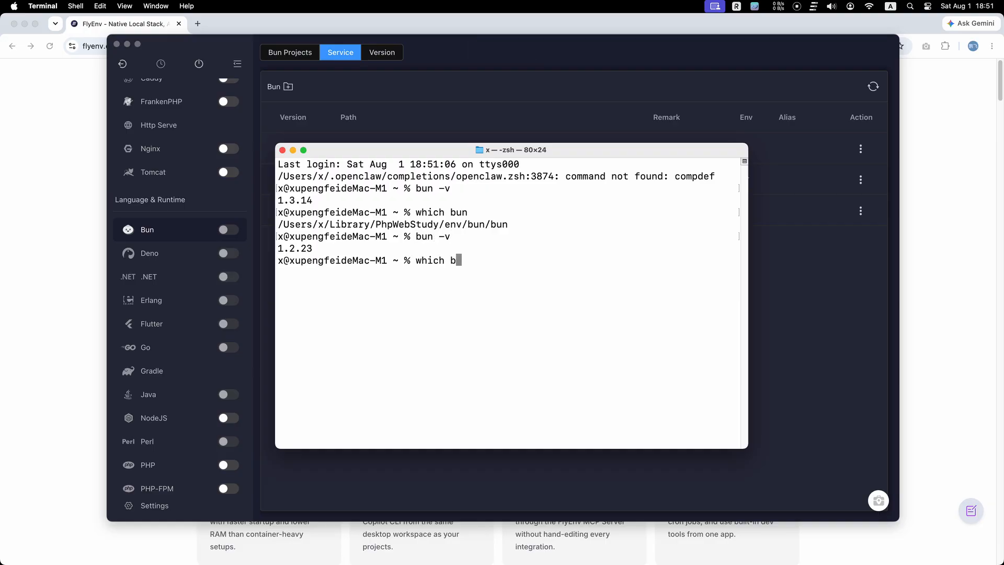
{"action": "key", "text": "Return"}
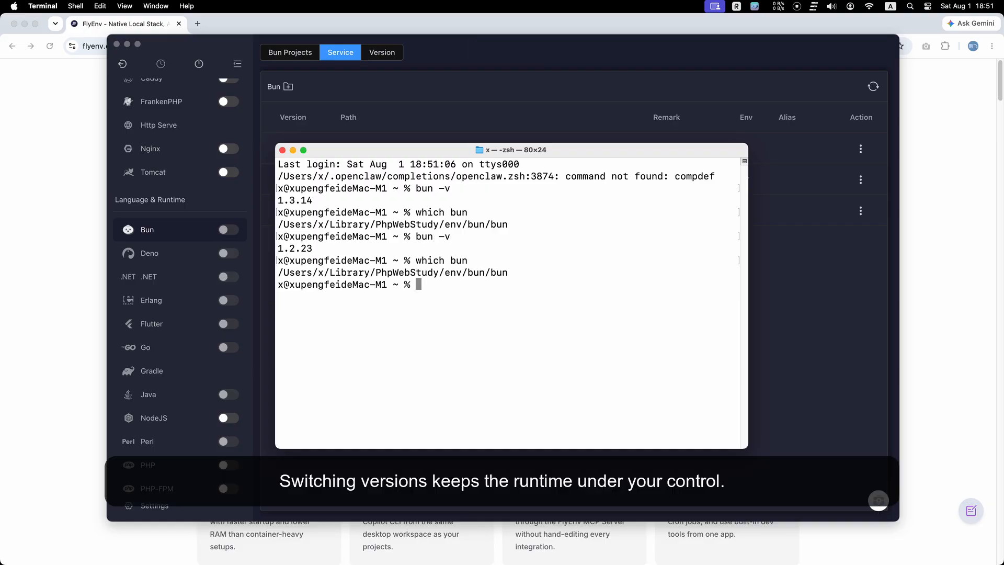
Make Bun 1.1.45 the environment version and rerun bun -v from the Terminal history.
{"action": "left_click", "coordinate": [834, 372]}
{"action": "left_click", "coordinate": [746, 211]}
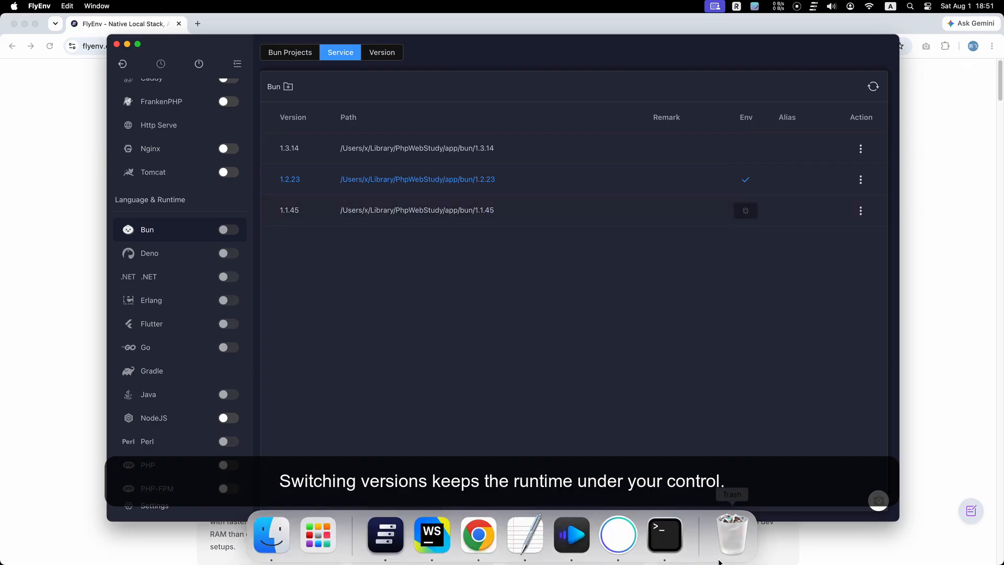
{"action": "left_click", "coordinate": [664, 532]}
{"action": "key", "text": "Up"}
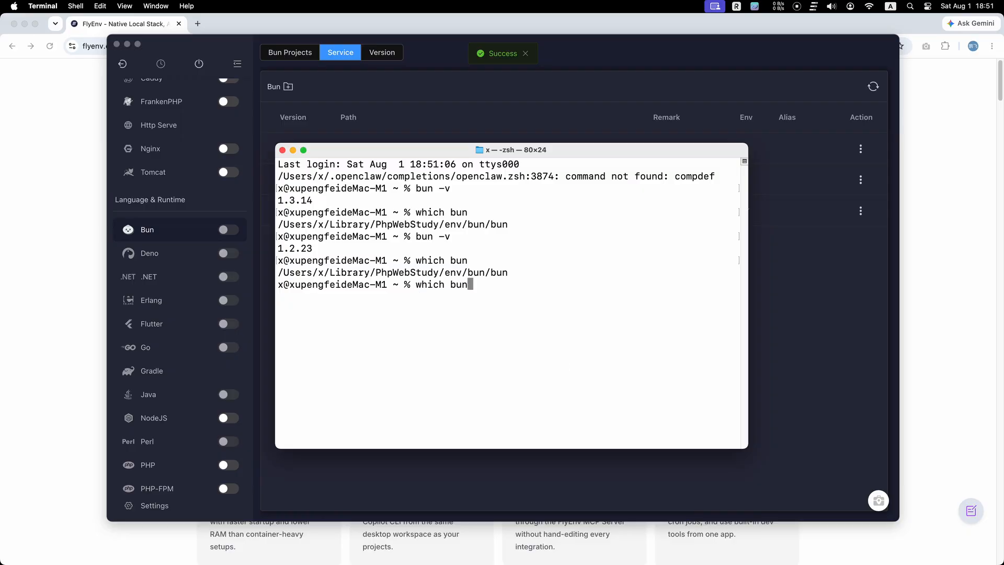
{"action": "key", "text": "Up"}
{"action": "key", "text": "Return"}
Rerun which bun from the Terminal history.
{"action": "key", "text": "Up"}
{"action": "key", "text": "Up"}
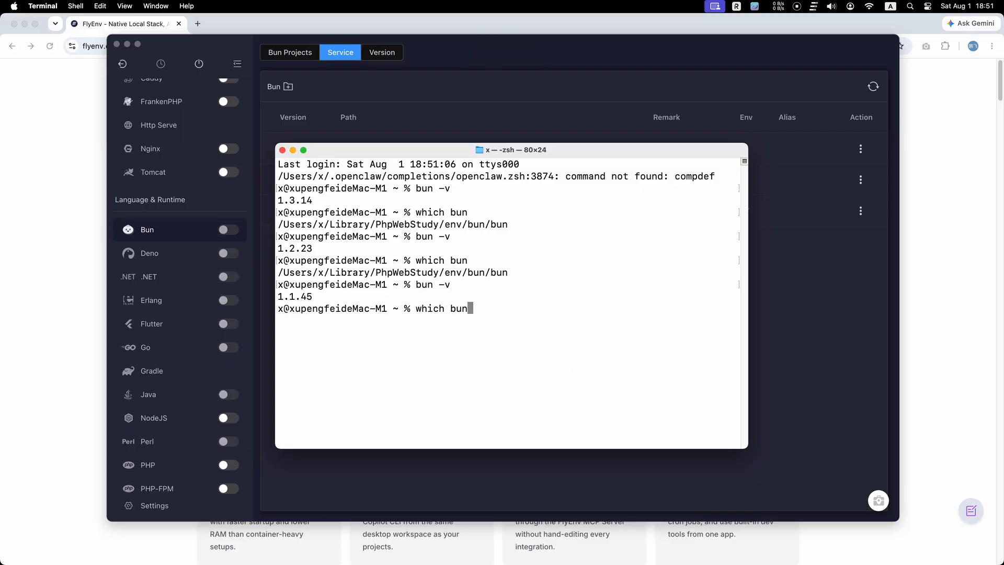
{"action": "key", "text": "Return"}
Switch the environment version back to Bun 1.3.14 and rerun bun -v in Terminal.
{"action": "left_click", "coordinate": [850, 390]}
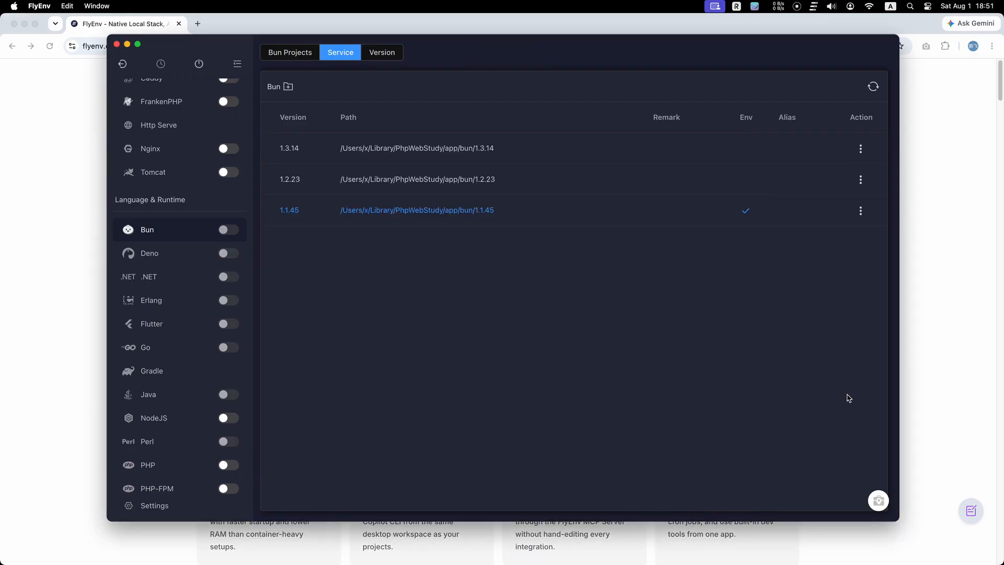
{"action": "left_click", "coordinate": [752, 148]}
{"action": "left_click", "coordinate": [660, 541]}
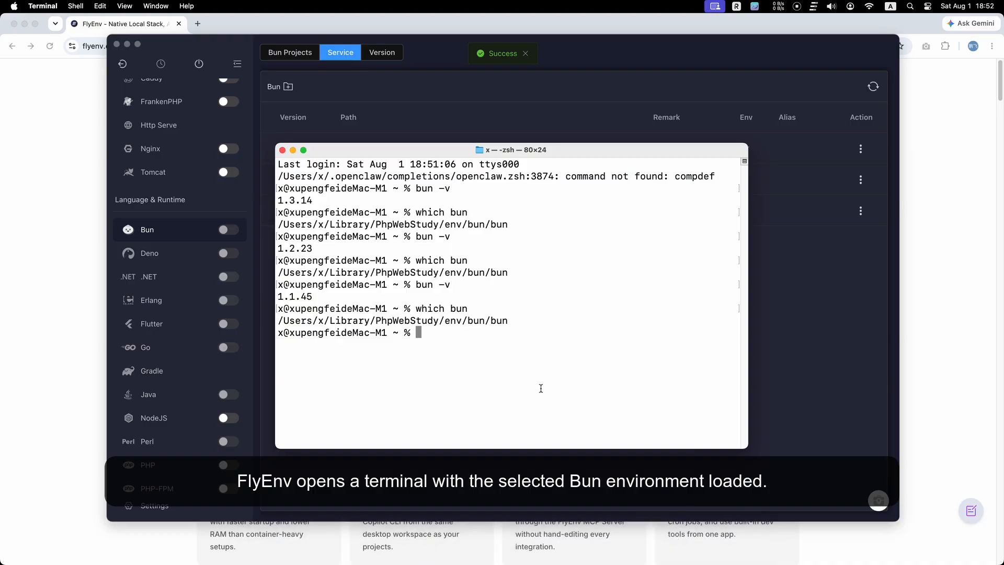
{"action": "key", "text": "Up"}
{"action": "key", "text": "Up"}
{"action": "key", "text": "Return"}
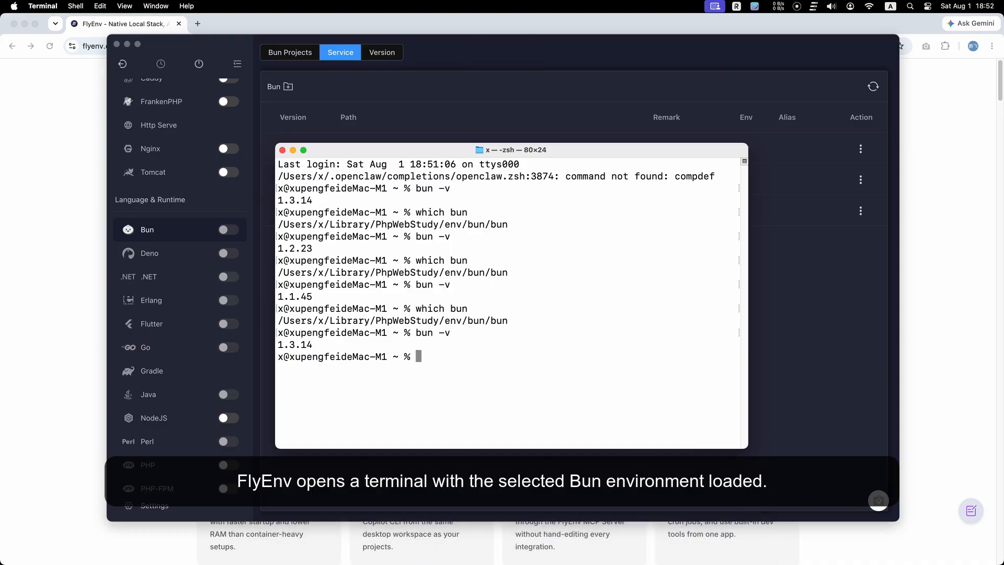
Close the Terminal window and open the Bun Projects tab.
{"action": "left_click", "coordinate": [283, 150]}
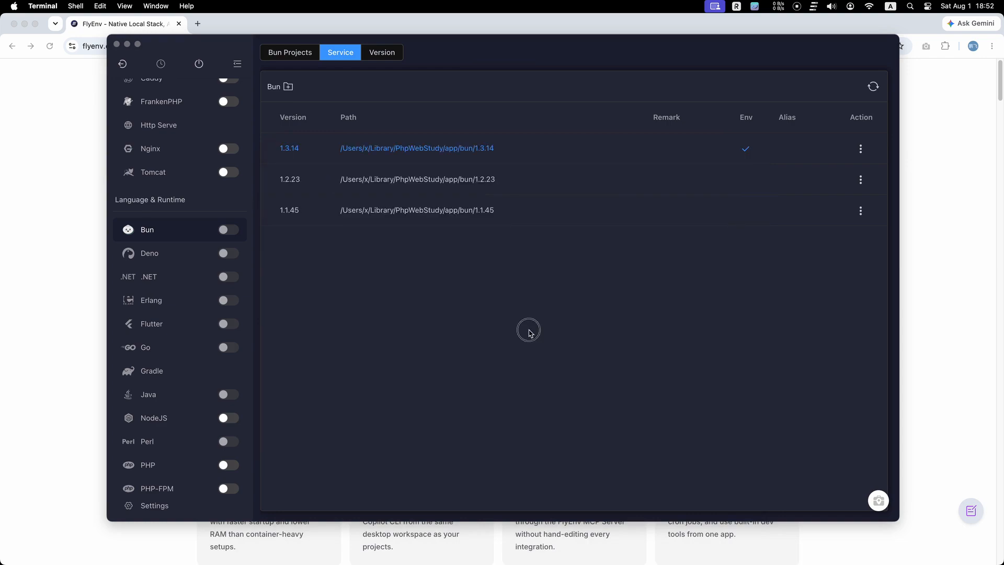
{"action": "left_click", "coordinate": [293, 54]}
{"action": "left_click", "coordinate": [342, 86]}
{"action": "left_click", "coordinate": [451, 234]}
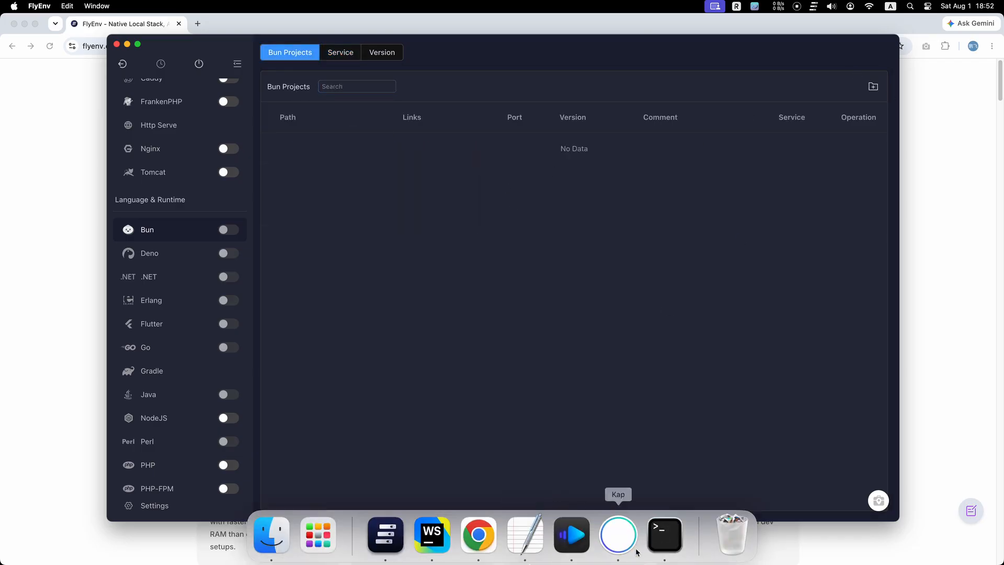
Open a new Terminal window with the Homebrew profile.
{"action": "right_click", "coordinate": [665, 535]}
{"action": "mouse_move", "coordinate": [724, 413]}
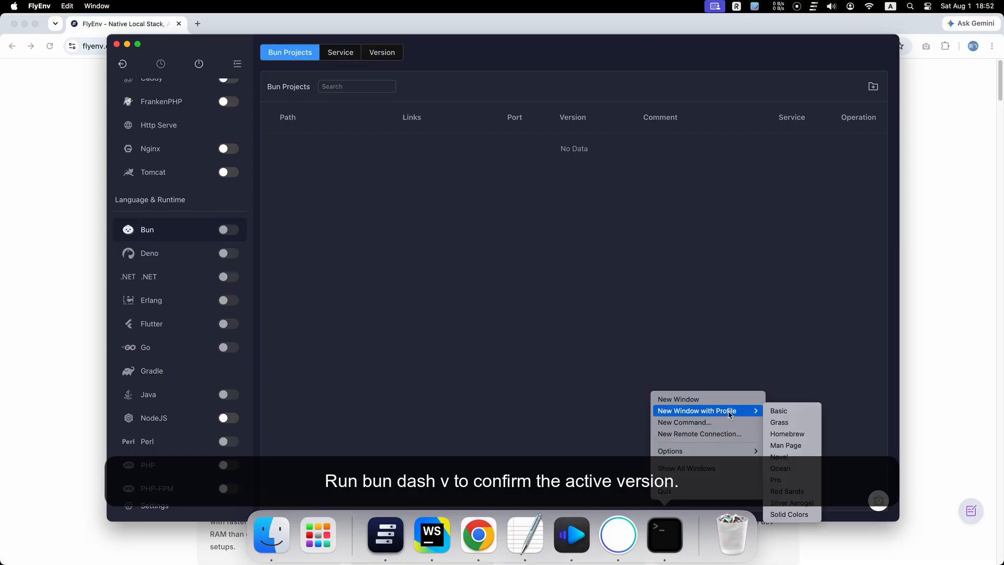
{"action": "left_click", "coordinate": [792, 433]}
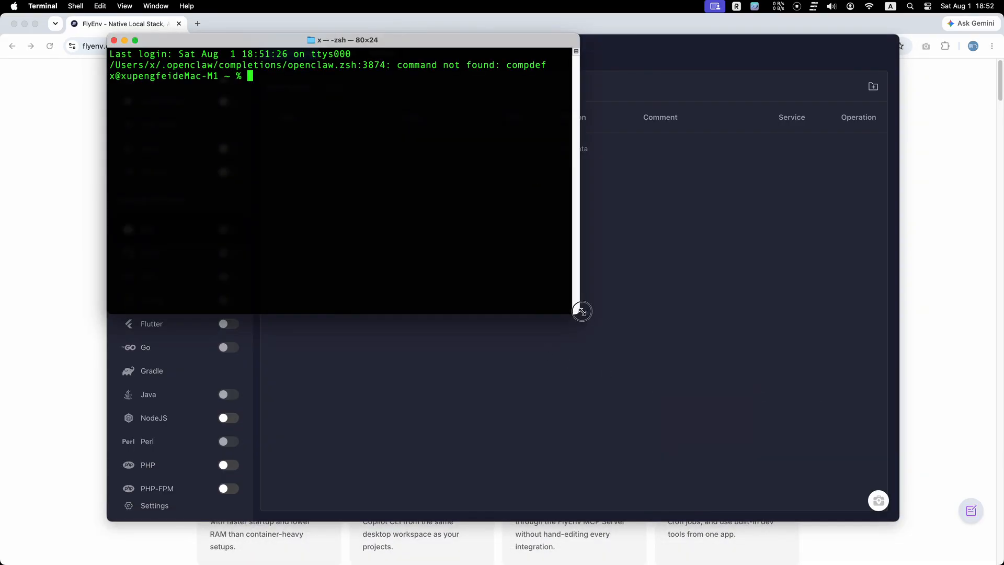
Enlarge the Terminal window and drop the Desktop WorkSpace folder from Finder onto the prompt to insert its path.
{"action": "left_click_drag", "start_coordinate": [579, 313], "coordinate": [899, 517]}
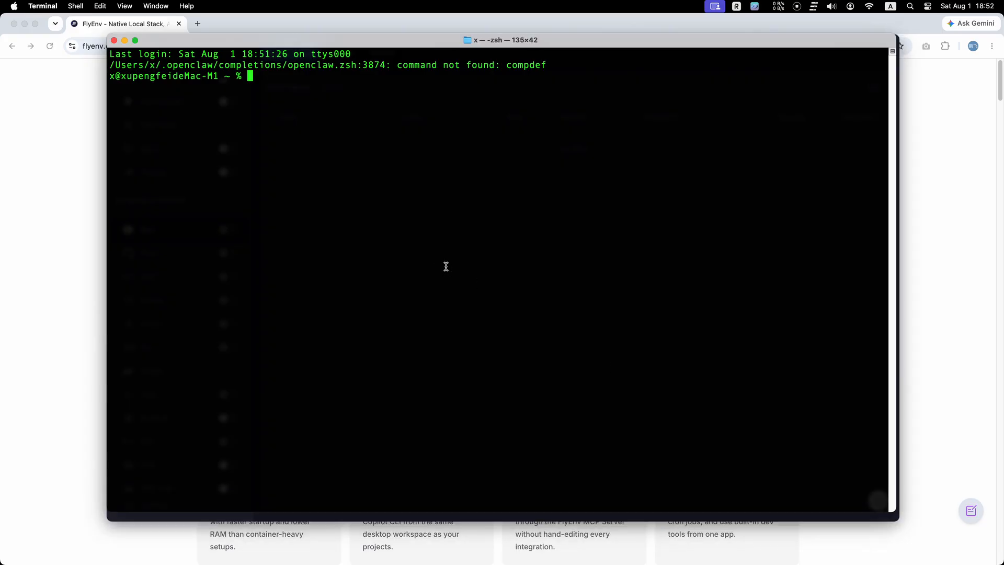
{"action": "left_click", "coordinate": [269, 533]}
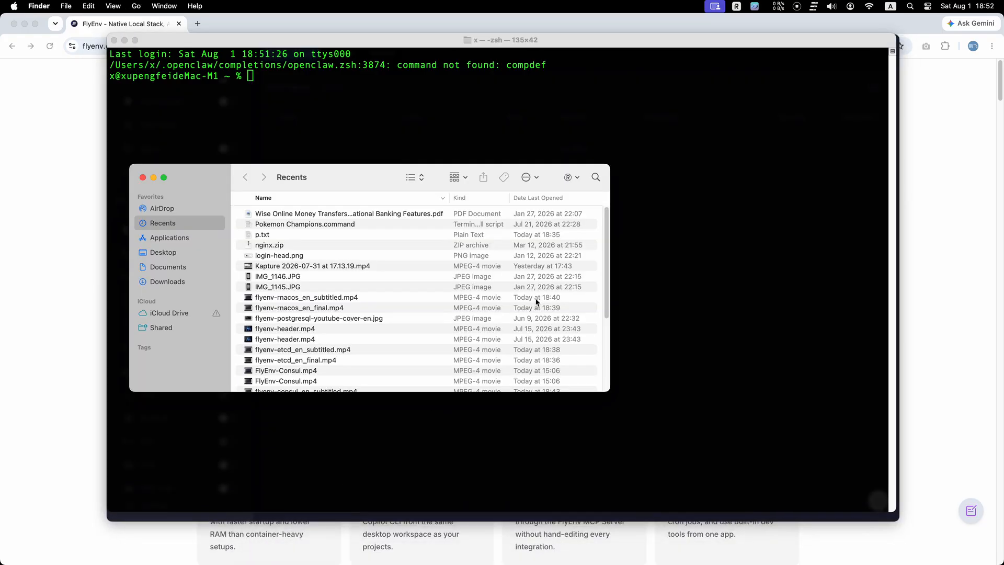
{"action": "left_click_drag", "start_coordinate": [406, 179], "coordinate": [515, 244]}
{"action": "left_click", "coordinate": [277, 317]}
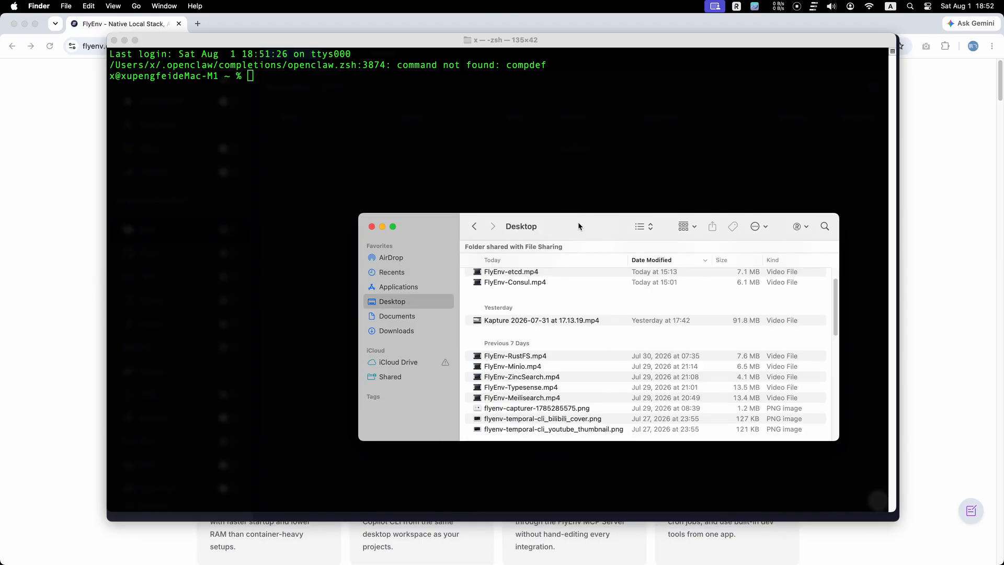
{"action": "scroll", "coordinate": [477, 345], "scroll_direction": "down", "scroll_amount": 10}
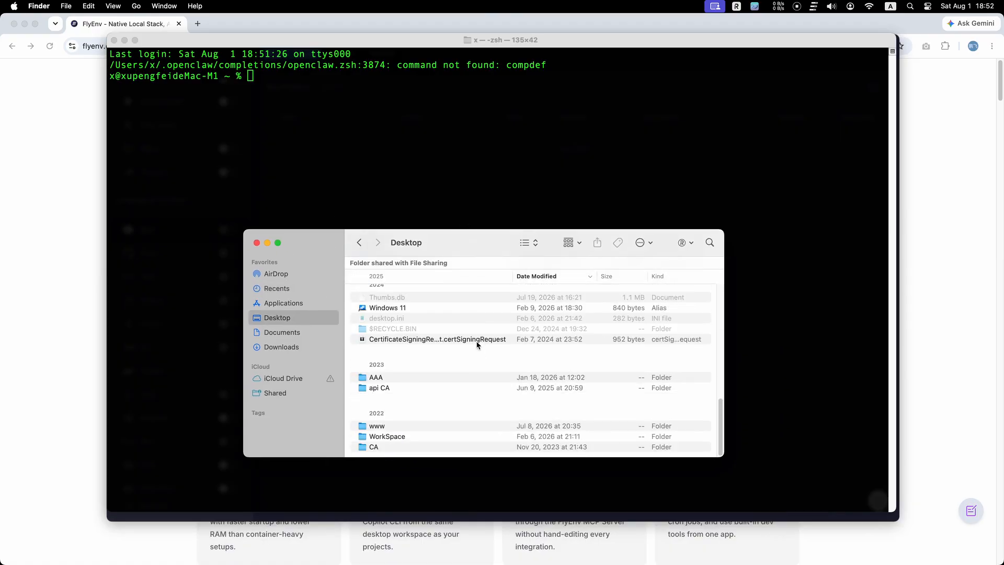
{"action": "left_click", "coordinate": [427, 426]}
{"action": "double_click", "coordinate": [423, 436]}
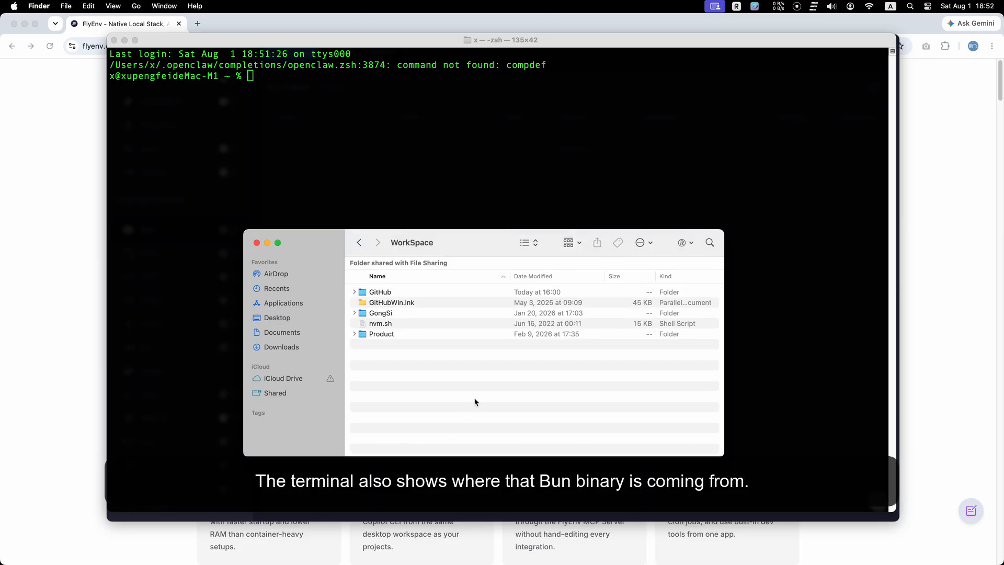
{"action": "left_click", "coordinate": [359, 243]}
{"action": "left_click", "coordinate": [432, 426]}
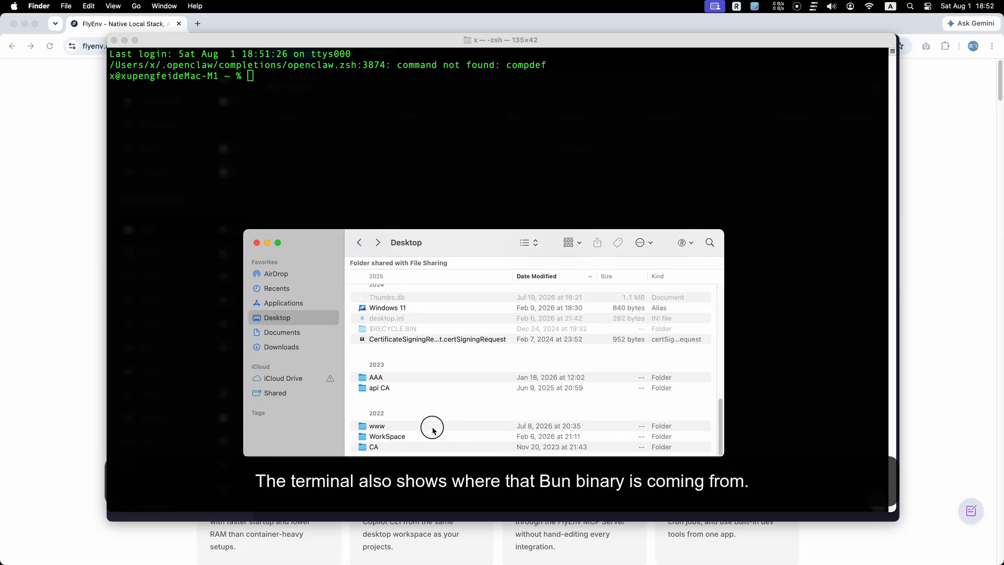
{"action": "left_click", "coordinate": [430, 437]}
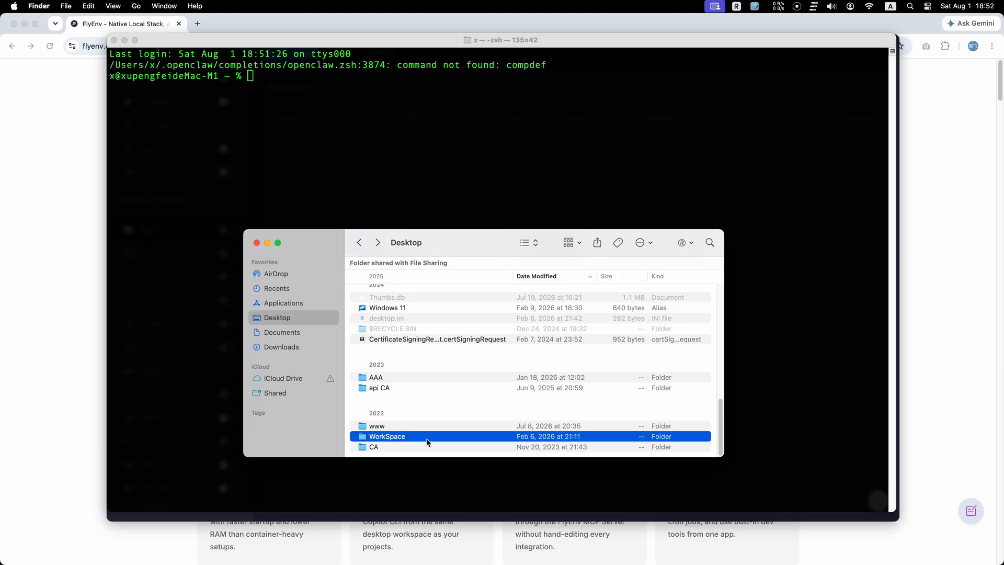
{"action": "left_click_drag", "start_coordinate": [427, 442], "coordinate": [446, 198]}
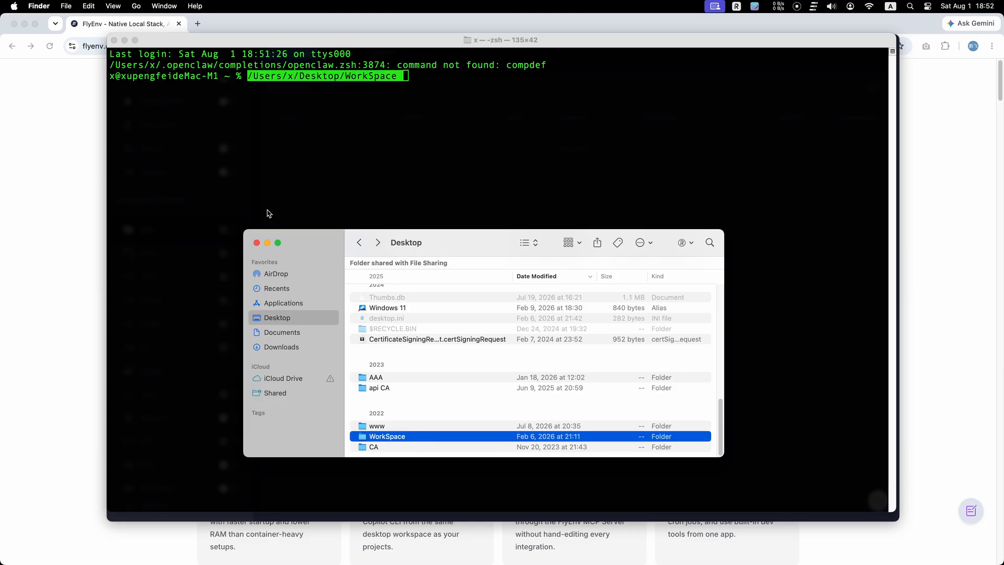
{"action": "left_click", "coordinate": [256, 243]}
Prefix the inserted path with cd and change into the WorkSpace directory.
{"action": "key", "text": "Left"}
{"action": "key", "text": "Left"}
{"action": "key", "text": "Left"}
{"action": "key", "text": "Left"}
{"action": "key", "text": "Left"}
{"action": "key", "text": "Left"}
{"action": "key", "text": "Left"}
{"action": "key", "text": "Left"}
{"action": "key", "text": "Left"}
{"action": "key", "text": "Left"}
{"action": "key", "text": "Left"}
{"action": "key", "text": "Left"}
{"action": "key", "text": "Left"}
{"action": "key", "text": "Left"}
{"action": "key", "text": "Left"}
{"action": "key", "text": "Left"}
{"action": "key", "text": "Left"}
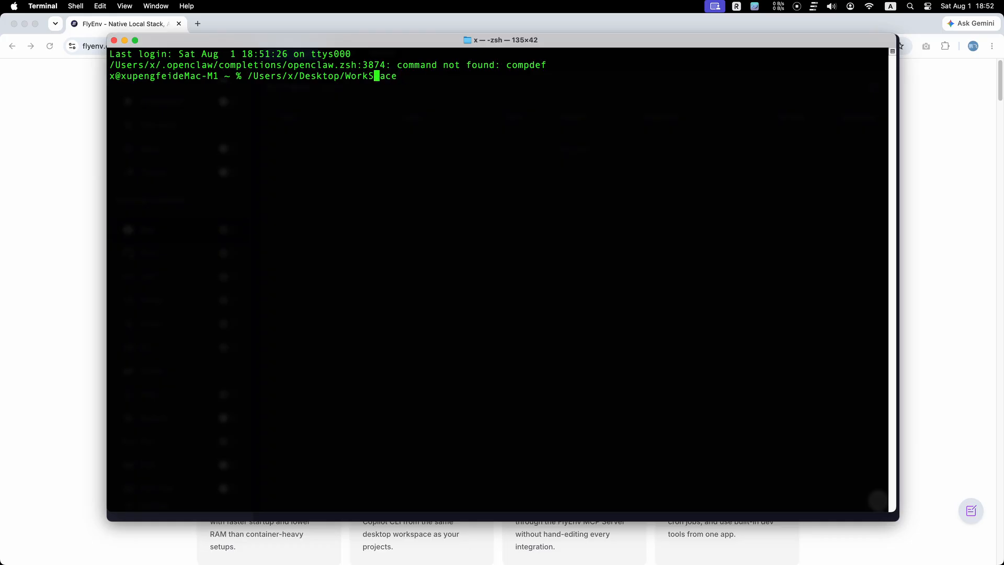
{"action": "key", "text": "Left"}
{"action": "key", "text": "Left"}
{"action": "key", "text": "Left"}
{"action": "key", "text": "Left"}
{"action": "key", "text": "Left"}
{"action": "key", "text": "Left"}
{"action": "key", "text": "Left"}
{"action": "key", "text": "Left"}
{"action": "key", "text": "Left"}
{"action": "key", "text": "Left"}
{"action": "type", "text": "cd"}
{"action": "key", "text": "Return"}
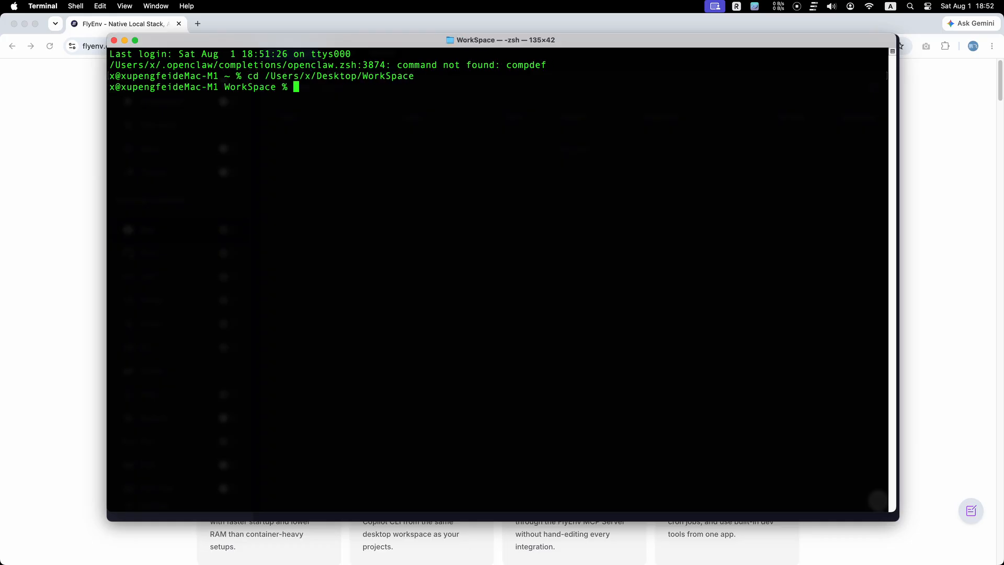
Create a folder named Bun-use-1.3-test with mkdir in WorkSpace.
{"action": "type", "text": "md"}
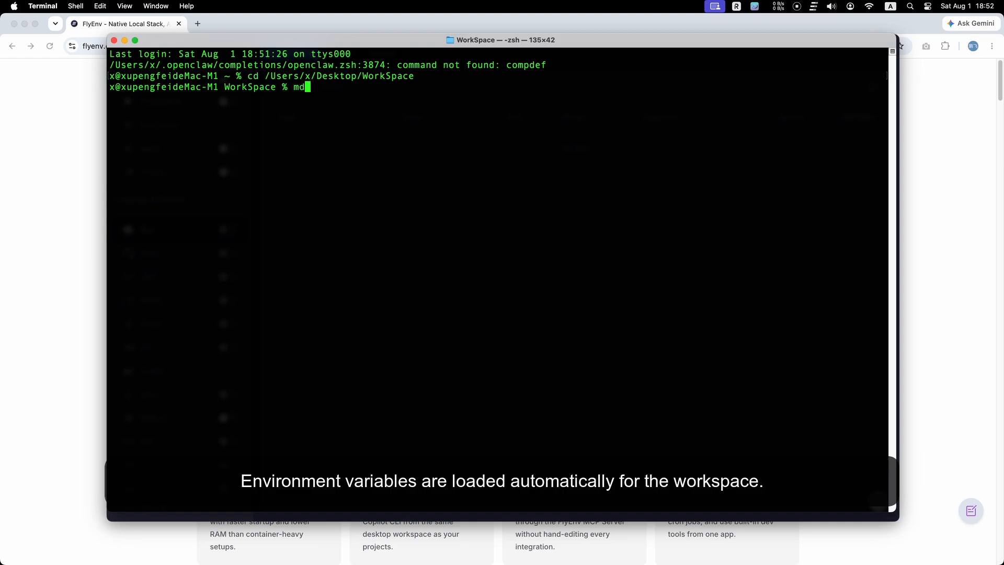
{"action": "key", "text": "BackSpace"}
{"action": "type", "text": "kdir Bun-1.3"}
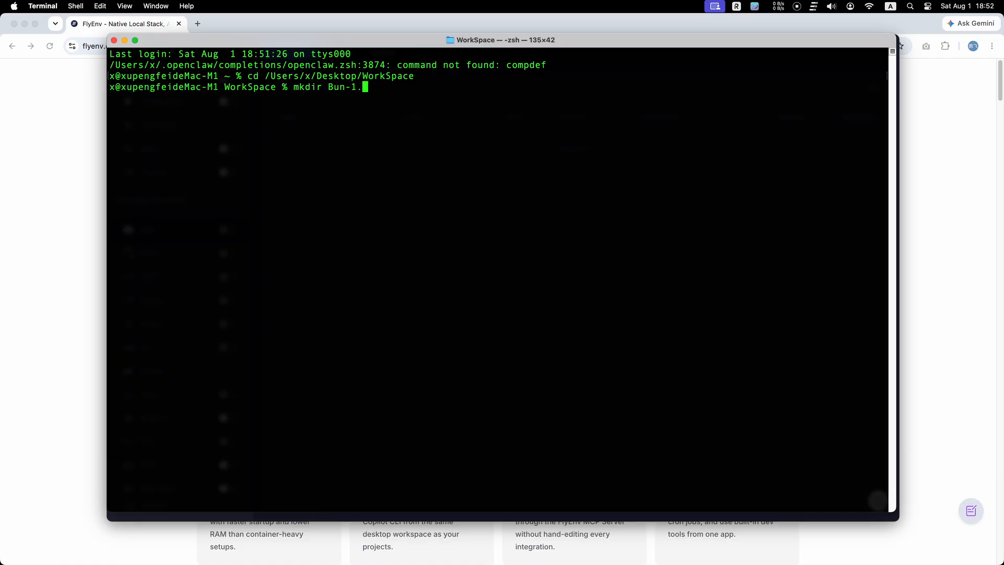
{"action": "key", "text": "Left"}
{"action": "key", "text": "Left"}
{"action": "key", "text": "Left"}
{"action": "type", "text": "-use"}
{"action": "key", "text": "Right"}
{"action": "key", "text": "Right"}
{"action": "key", "text": "Right"}
{"action": "key", "text": "Right"}
{"action": "type", "text": "-test"}
{"action": "key", "text": "Return"}
Recall the mkdir command and create a Bun-use-1.2-test folder.
{"action": "key", "text": "Up"}
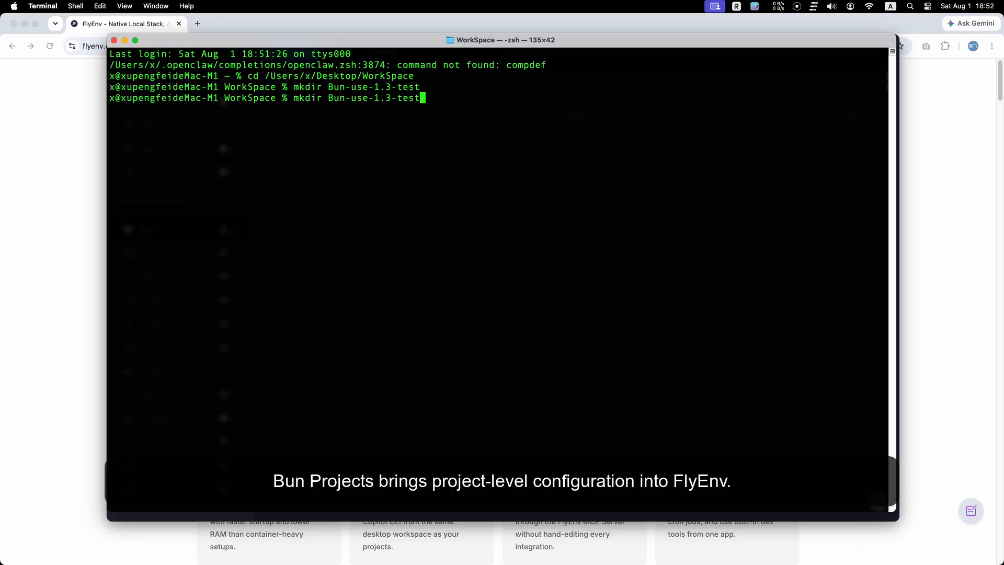
{"action": "key", "text": "Left"}
{"action": "key", "text": "Left"}
{"action": "key", "text": "Left"}
{"action": "key", "text": "Left"}
{"action": "key", "text": "Left"}
{"action": "key", "text": "BackSpace"}
{"action": "type", "text": "2"}
{"action": "key", "text": "Return"}
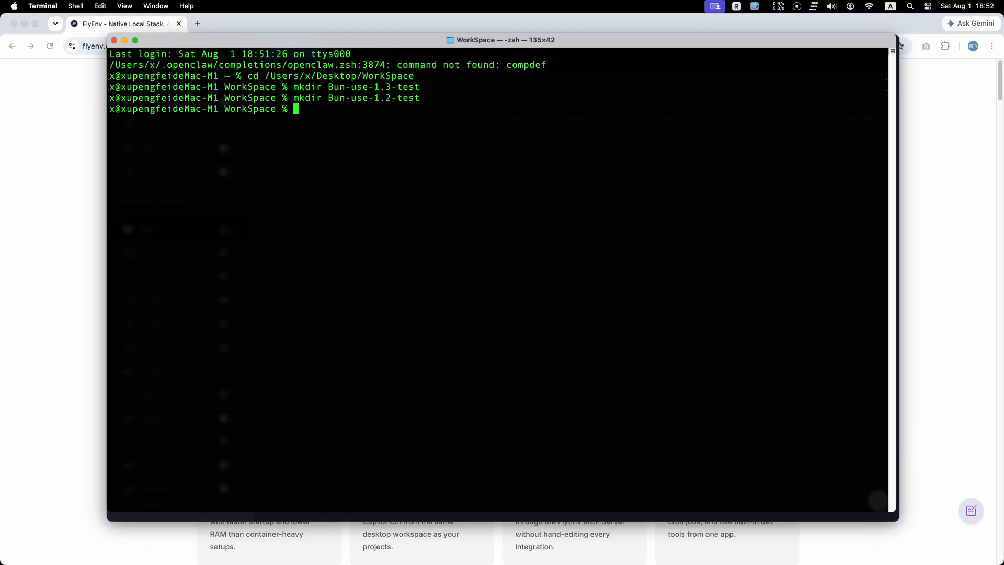
Recall the mkdir command to create a Bun-use-1.1-test folder, then list the WorkSpace contents with ls.
{"action": "key", "text": "Up"}
{"action": "key", "text": "Left"}
{"action": "key", "text": "Left"}
{"action": "key", "text": "Left"}
{"action": "key", "text": "Left"}
{"action": "key", "text": "Left"}
{"action": "key", "text": "BackSpace"}
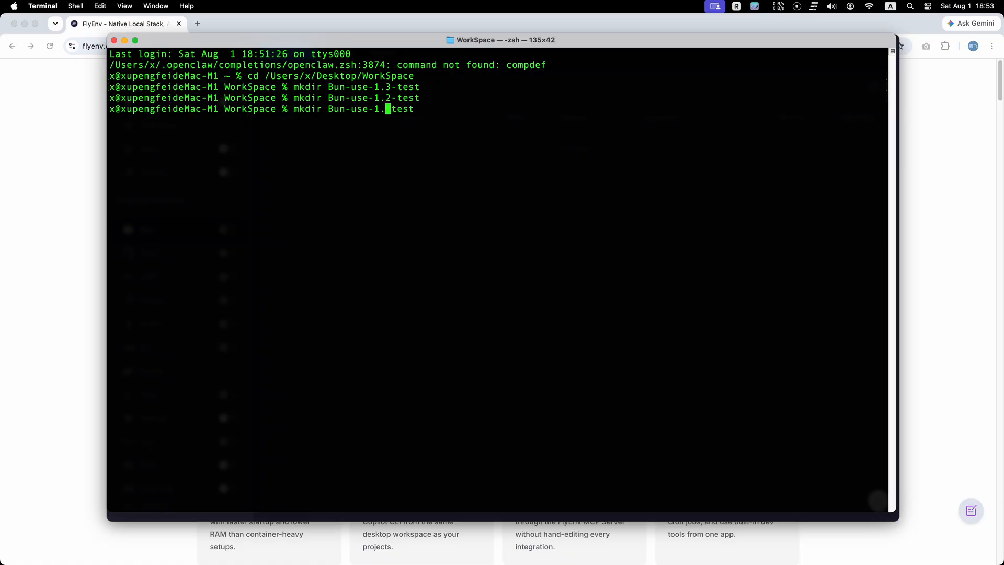
{"action": "type", "text": "1"}
{"action": "key", "text": "Right"}
{"action": "key", "text": "Right"}
{"action": "key", "text": "Right"}
{"action": "key", "text": "Right"}
{"action": "key", "text": "Right"}
{"action": "key", "text": "Return"}
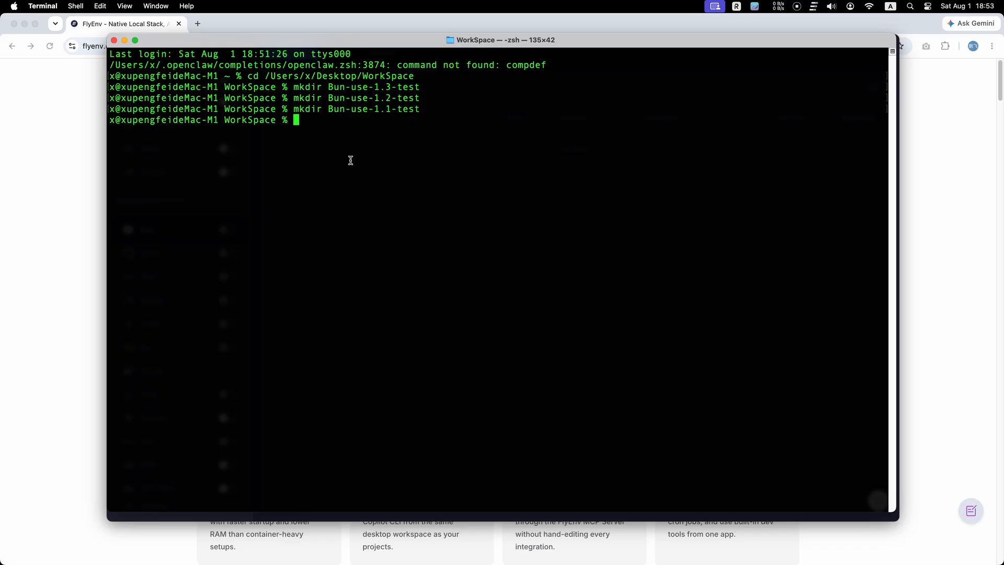
{"action": "type", "text": "ls"}
{"action": "key", "text": "Return"}
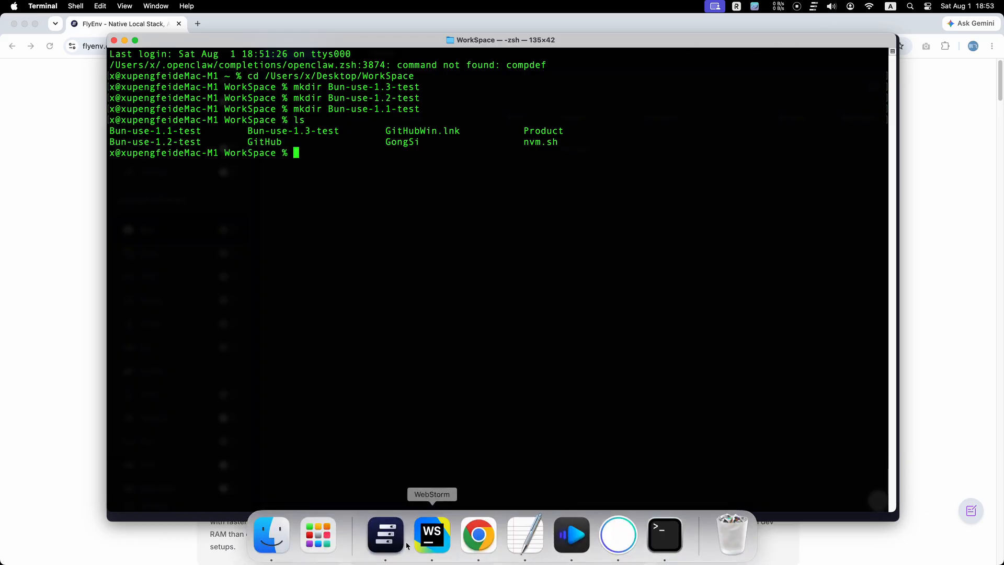
Add a Bun project in FlyEnv for the Bun-use-1.3-test folder using version 1.3.14 with Is Service off, and save.
{"action": "left_click", "coordinate": [383, 533]}
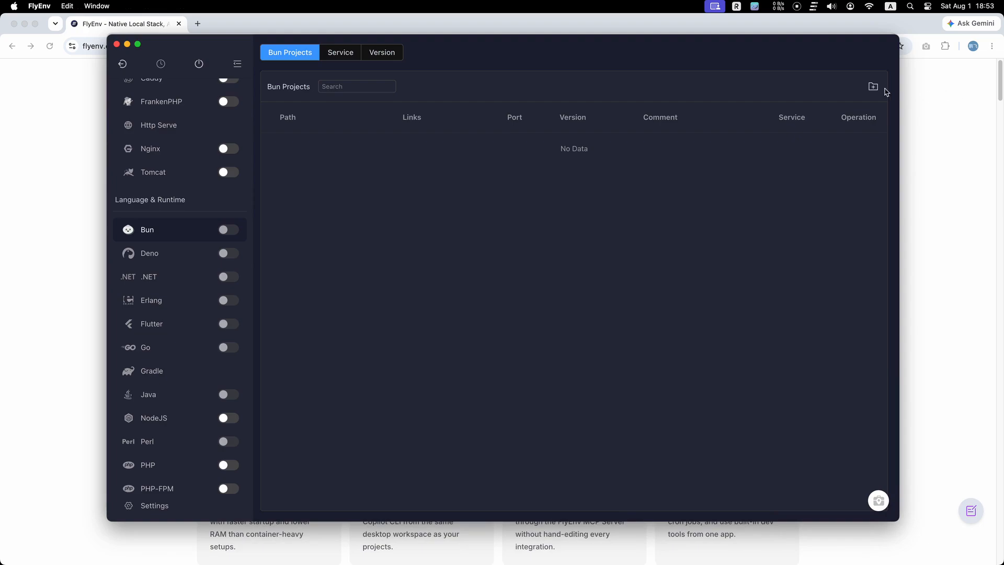
{"action": "left_click", "coordinate": [873, 87]}
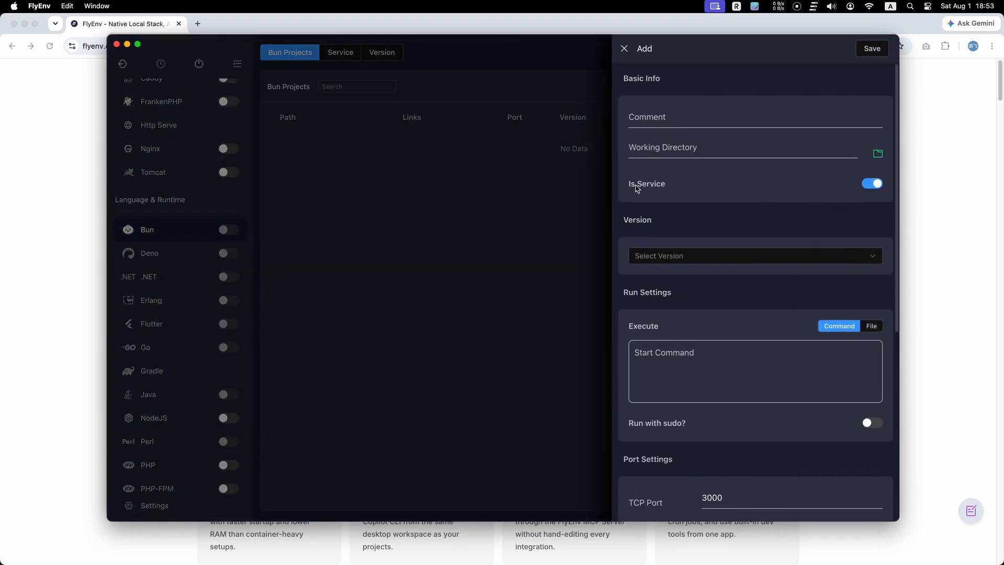
{"action": "left_click", "coordinate": [878, 183]}
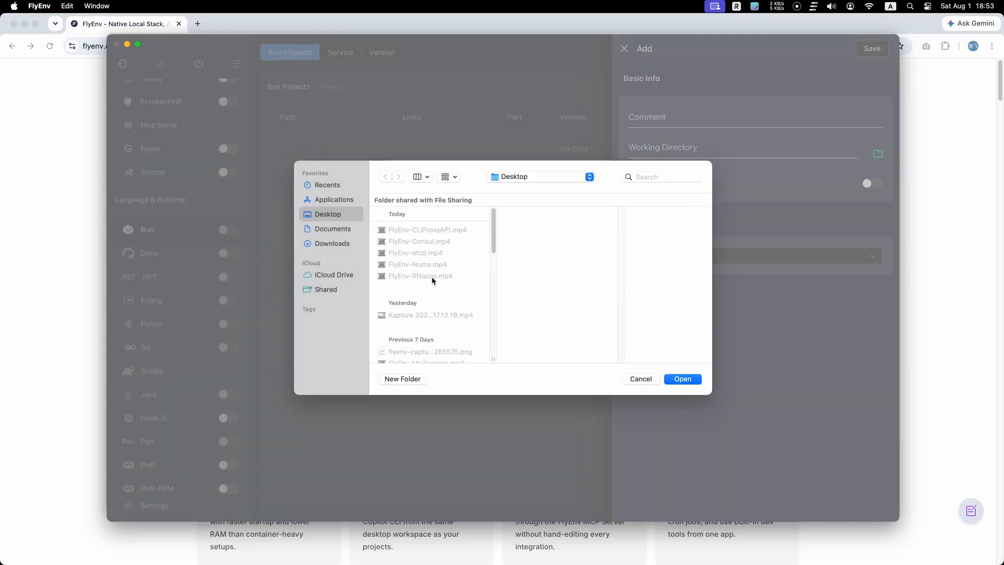
{"action": "scroll", "coordinate": [455, 295], "scroll_direction": "down", "scroll_amount": 10}
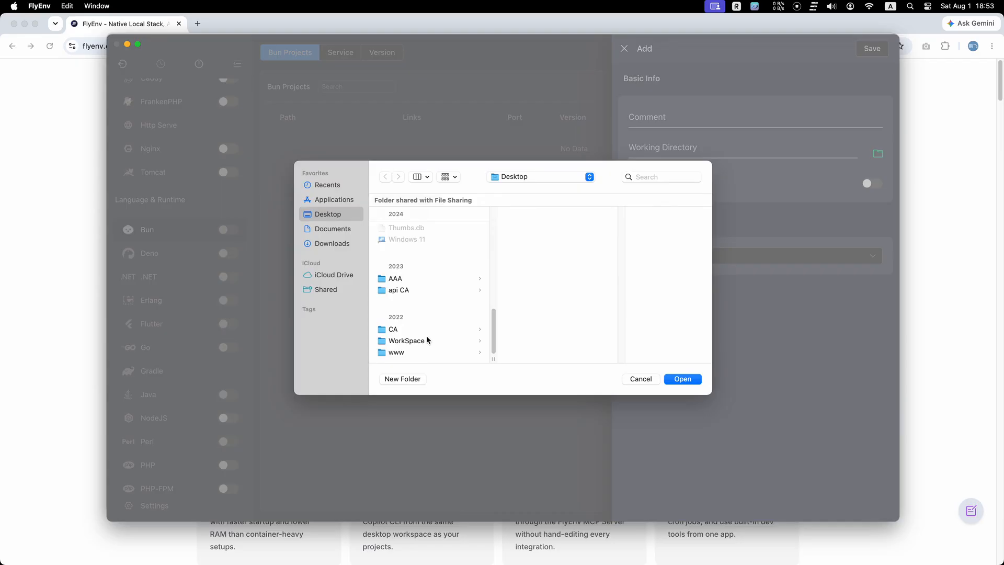
{"action": "left_click", "coordinate": [408, 341]}
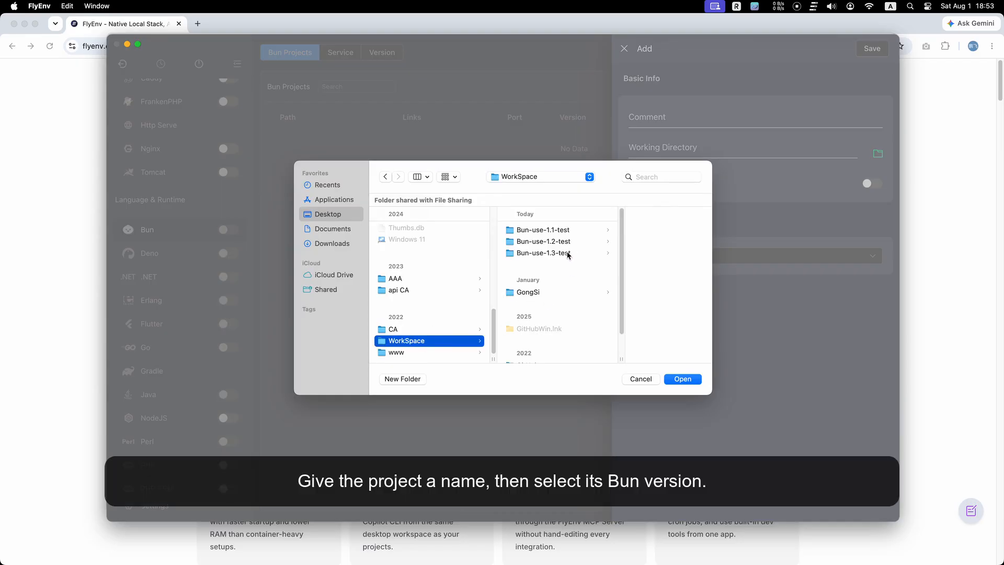
{"action": "double_click", "coordinate": [544, 253]}
{"action": "left_click", "coordinate": [755, 253]}
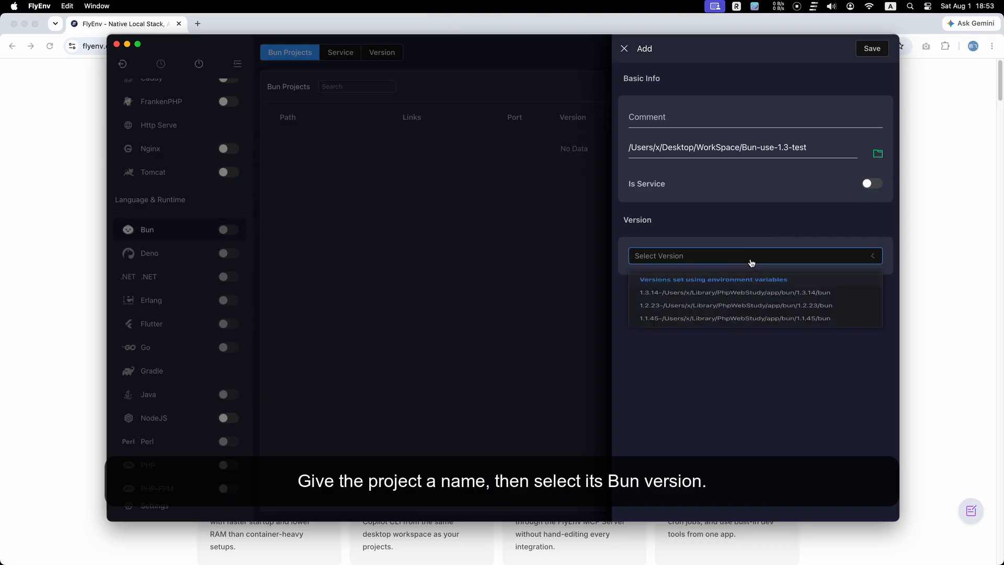
{"action": "left_click", "coordinate": [699, 300]}
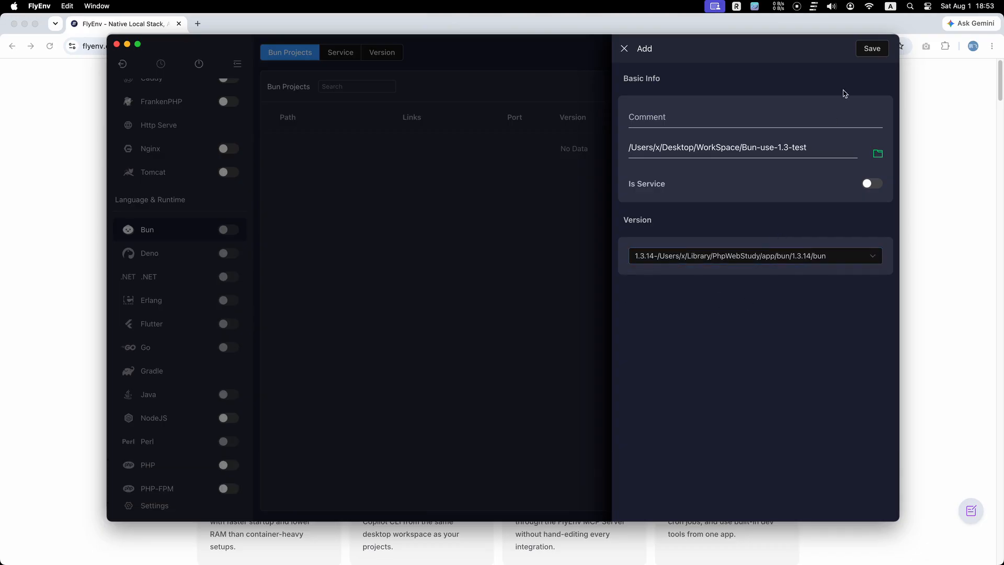
{"action": "left_click", "coordinate": [872, 49]}
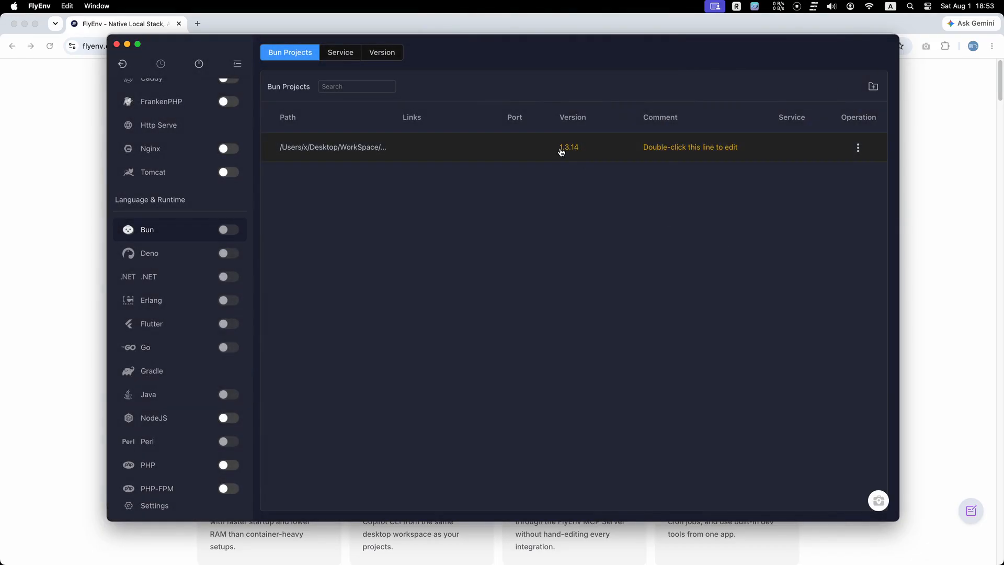
Add a Bun project for Bun-use-1.2-test with version 1.2.23, service off, comment "Bun Use 1.2", and save.
{"action": "left_click", "coordinate": [873, 86]}
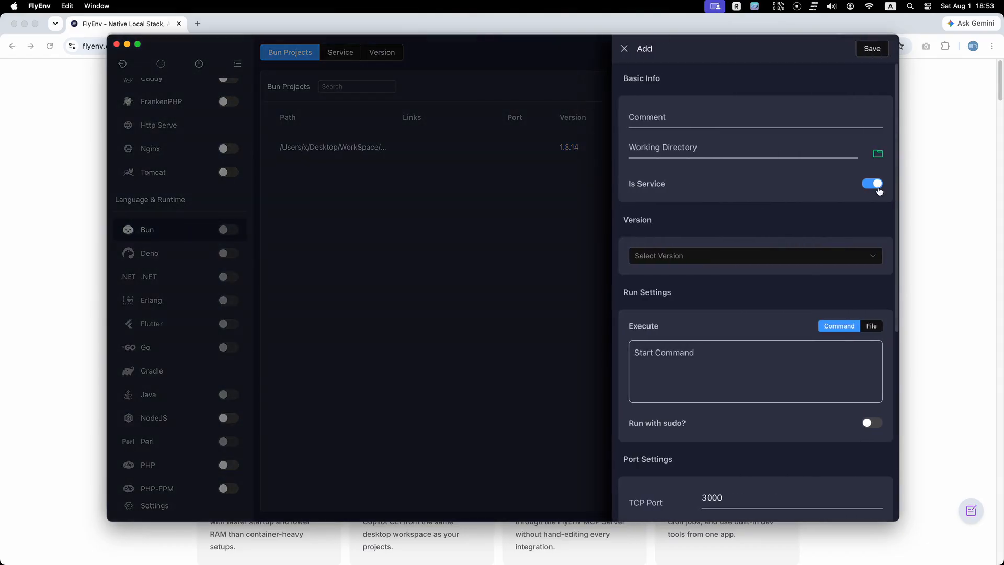
{"action": "left_click", "coordinate": [871, 183]}
{"action": "left_click", "coordinate": [878, 154]}
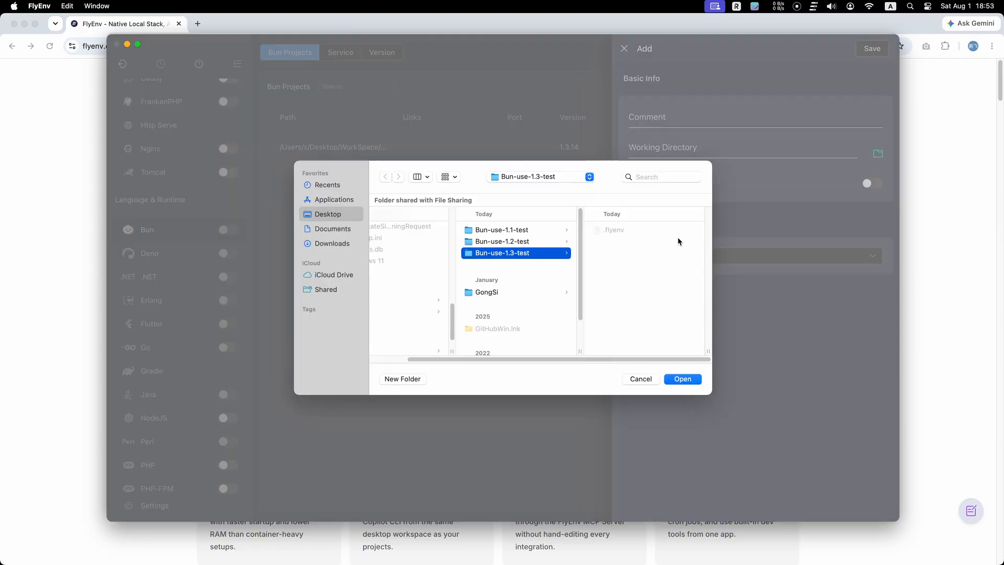
{"action": "left_click", "coordinate": [528, 243]}
{"action": "left_click", "coordinate": [682, 378]}
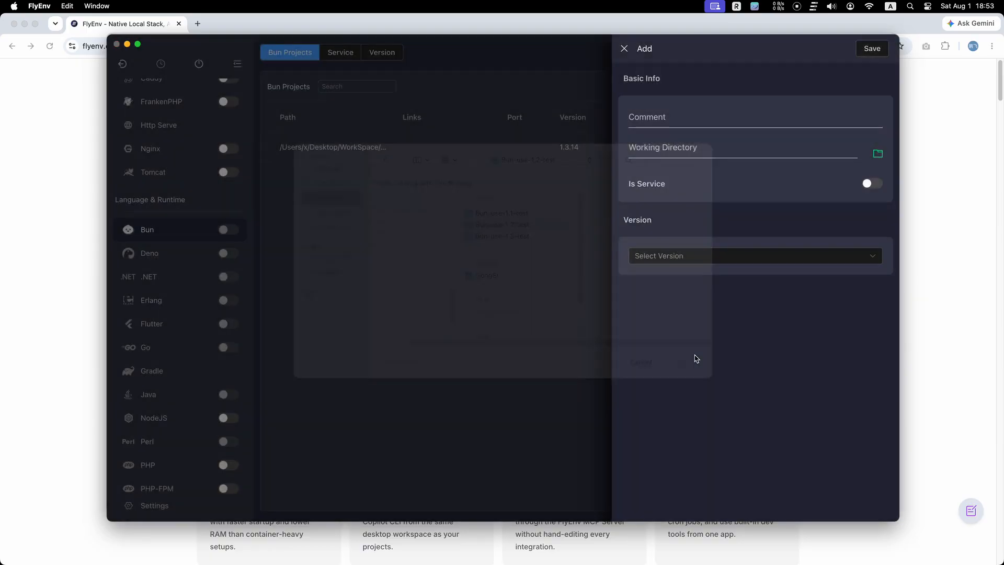
{"action": "left_click", "coordinate": [808, 255]}
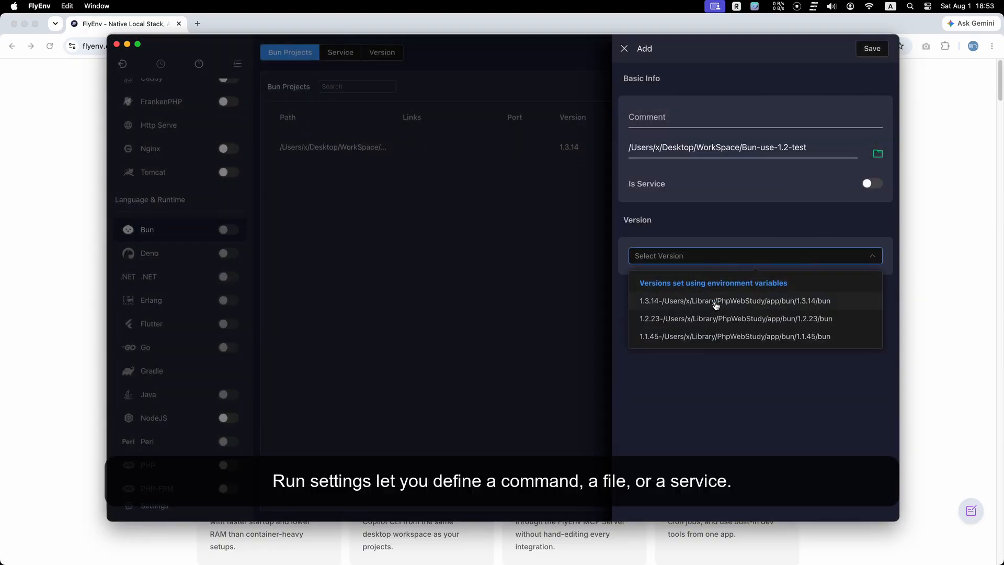
{"action": "left_click", "coordinate": [712, 319]}
{"action": "left_click", "coordinate": [692, 118]}
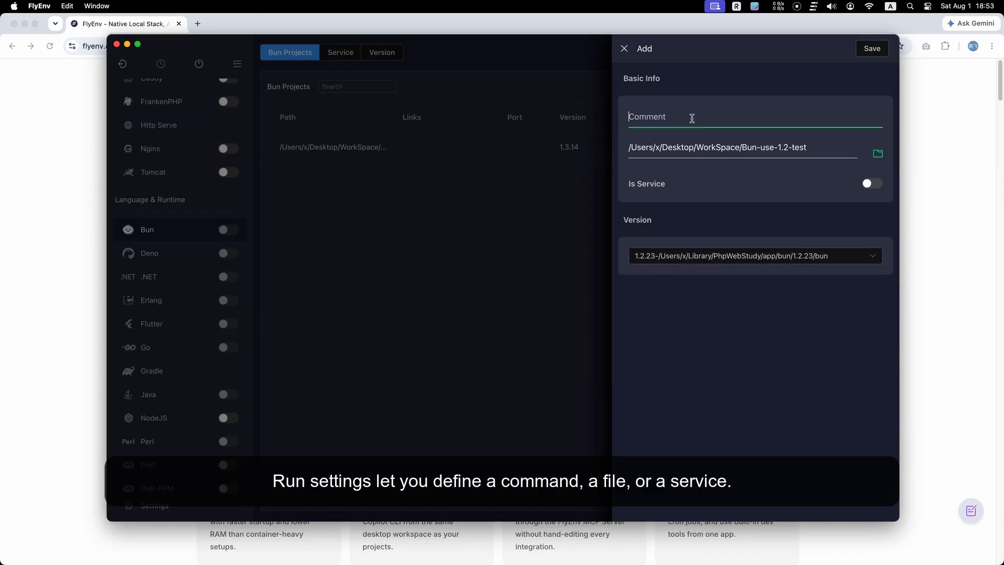
{"action": "type", "text": "Bun Use 1.2"}
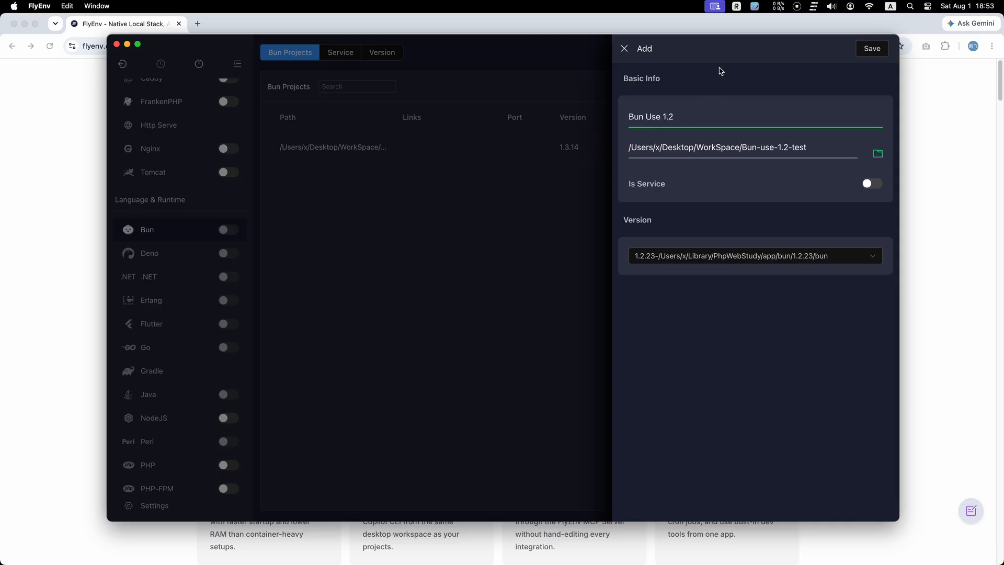
{"action": "left_click", "coordinate": [870, 49]}
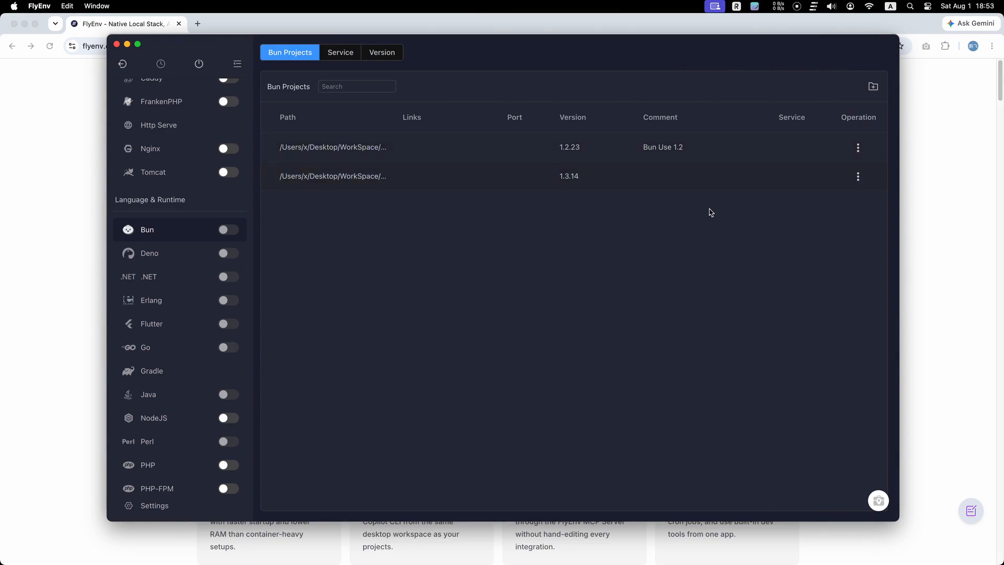
Set the comment of the 1.3.14 project row to "Bun Use 1.3".
{"action": "double_click", "coordinate": [681, 176]}
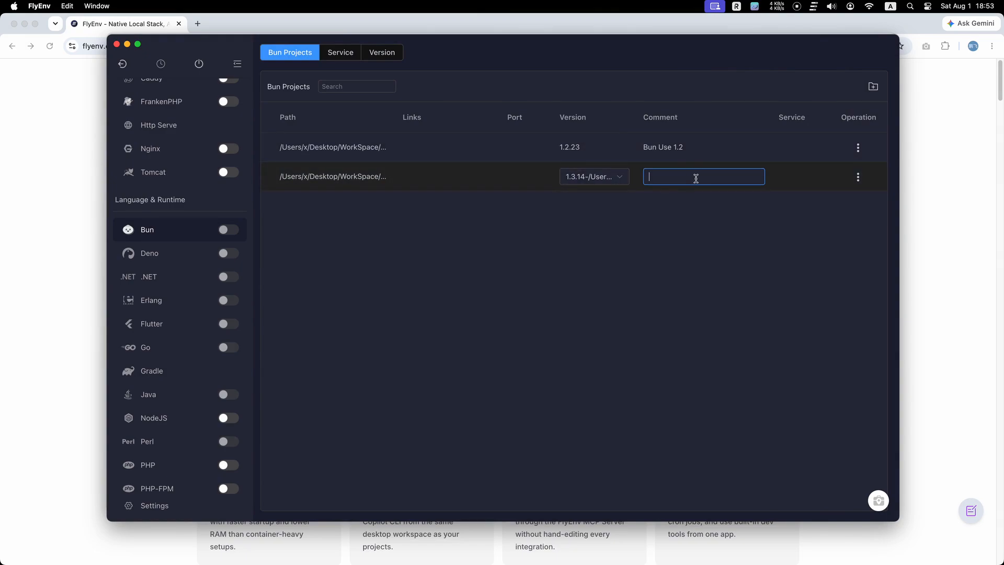
{"action": "type", "text": "Bun Use 1.3"}
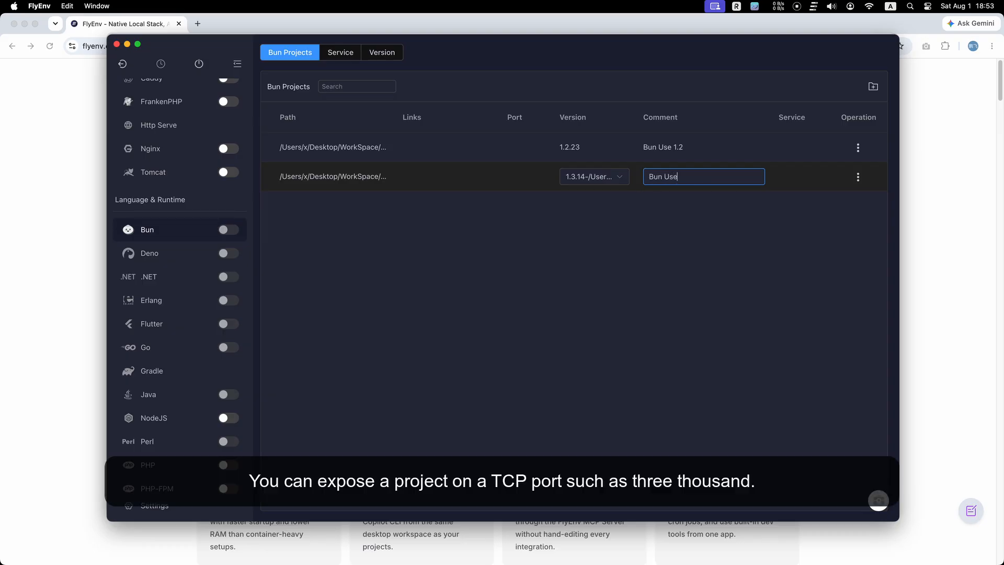
{"action": "left_click", "coordinate": [705, 220]}
Add a Bun project for the Bun-use-1.1-test folder with Is Service off, comment "Bun Use 1.1", version 1.1.45, and save.
{"action": "left_click", "coordinate": [873, 87]}
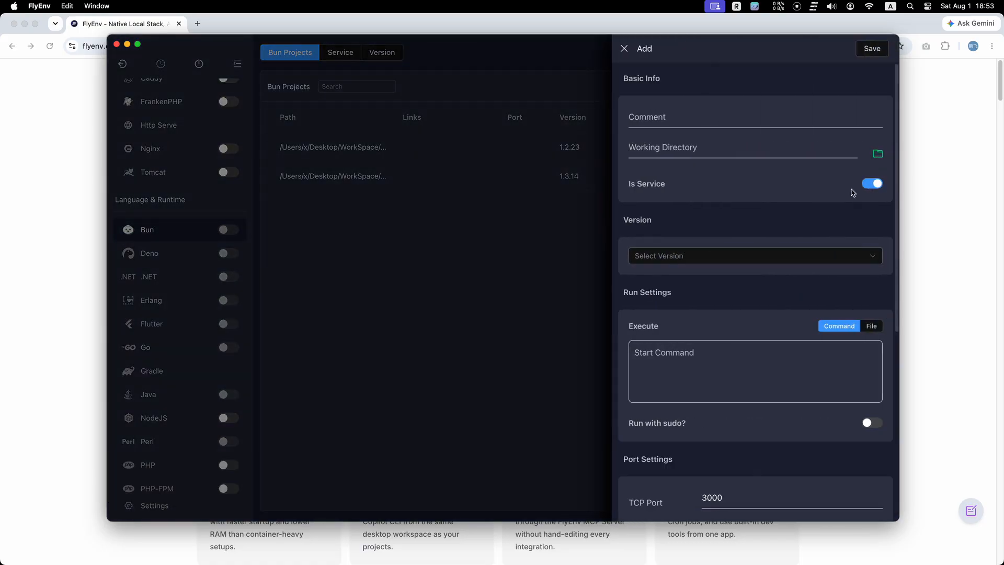
{"action": "left_click", "coordinate": [881, 182]}
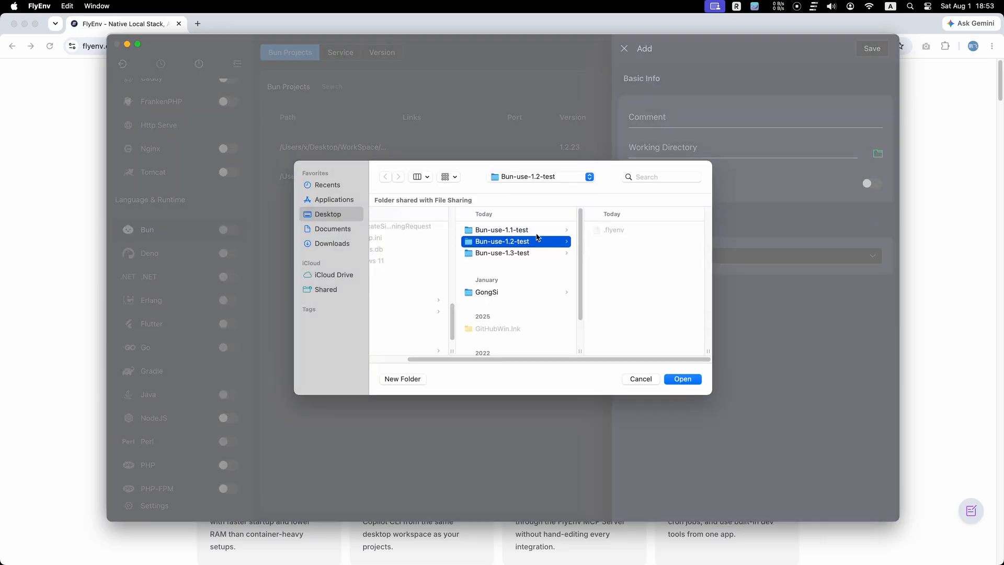
{"action": "left_click", "coordinate": [524, 231]}
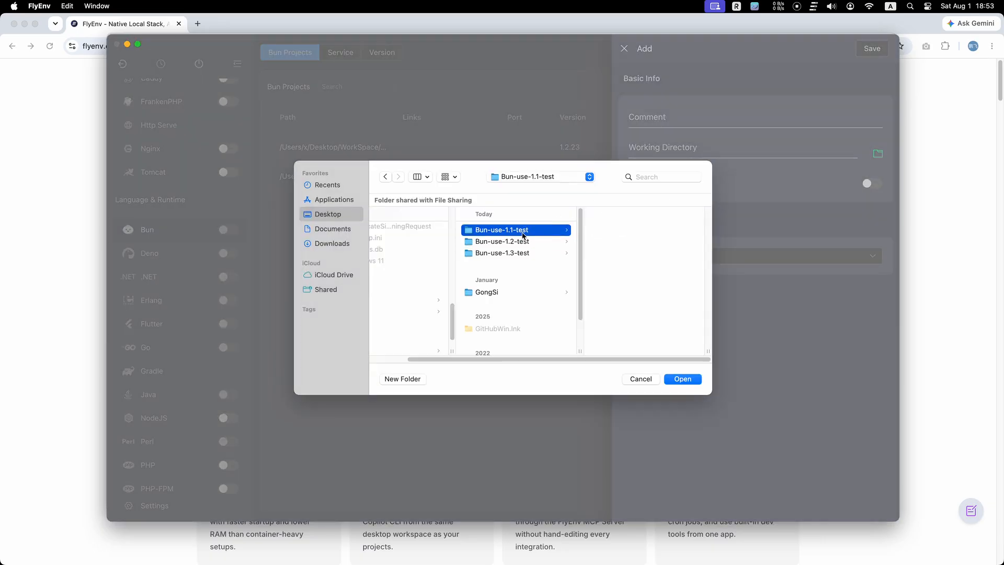
{"action": "key", "text": "Return"}
{"action": "left_click", "coordinate": [702, 117]}
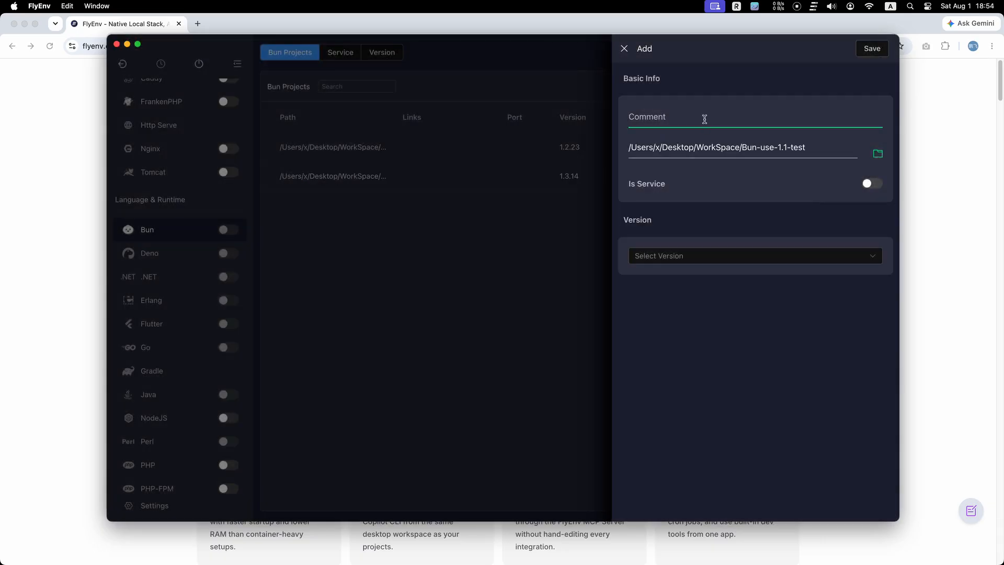
{"action": "type", "text": "Bun Use 1.1"}
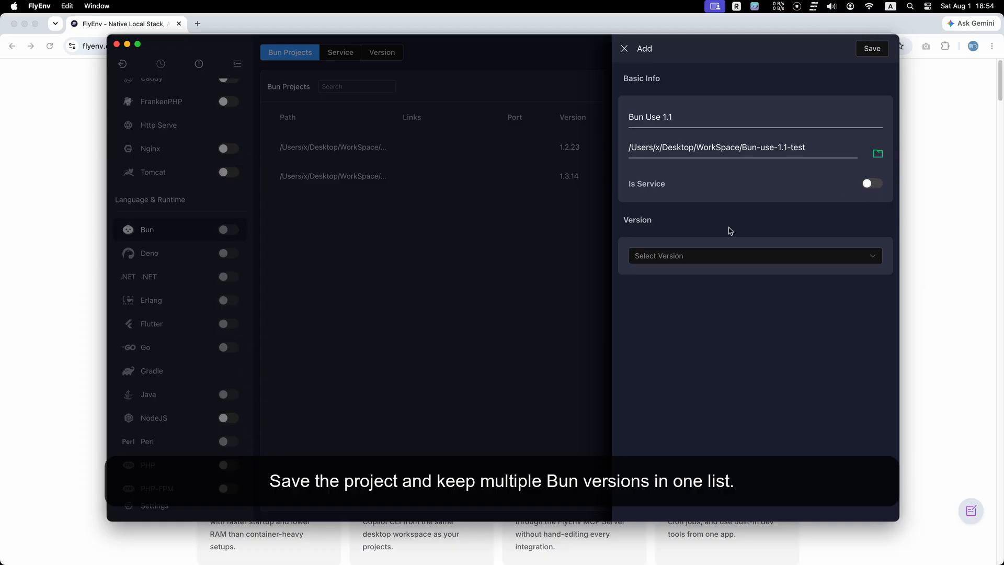
{"action": "left_click", "coordinate": [726, 260]}
{"action": "left_click", "coordinate": [690, 340]}
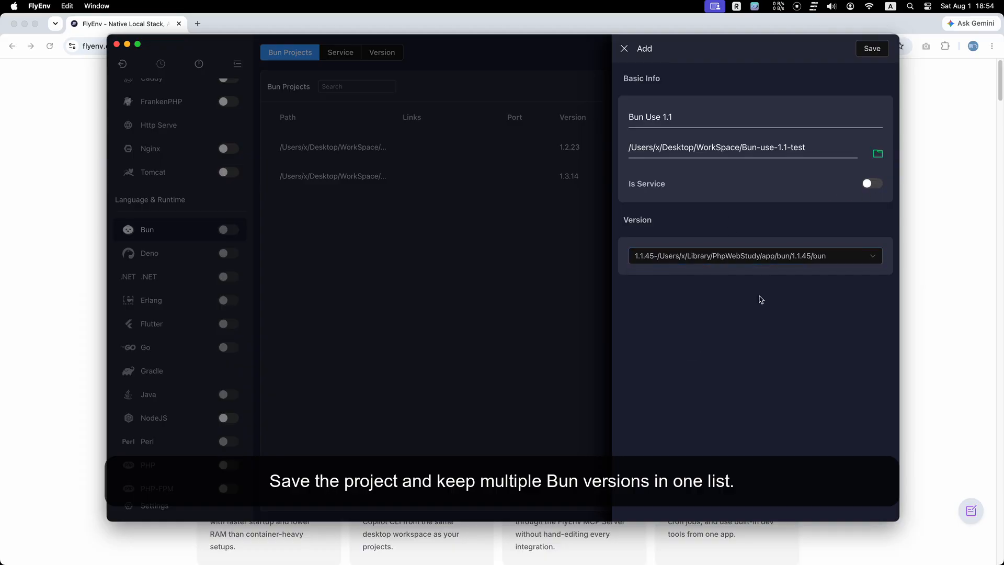
{"action": "left_click", "coordinate": [876, 49]}
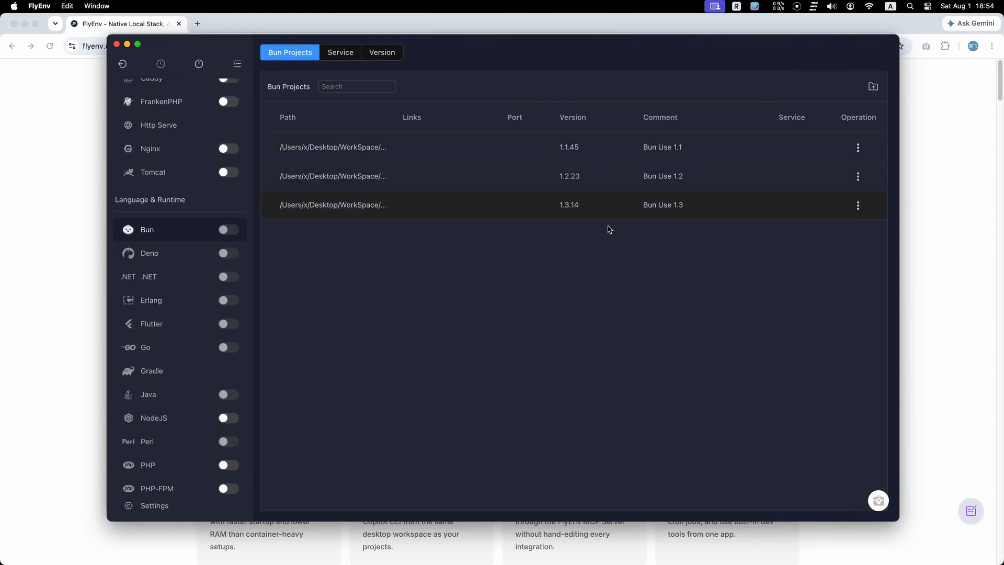
Switch to Terminal, change into Bun-use-1.3-test and check the Bun version with bun -v.
{"action": "left_click", "coordinate": [663, 535]}
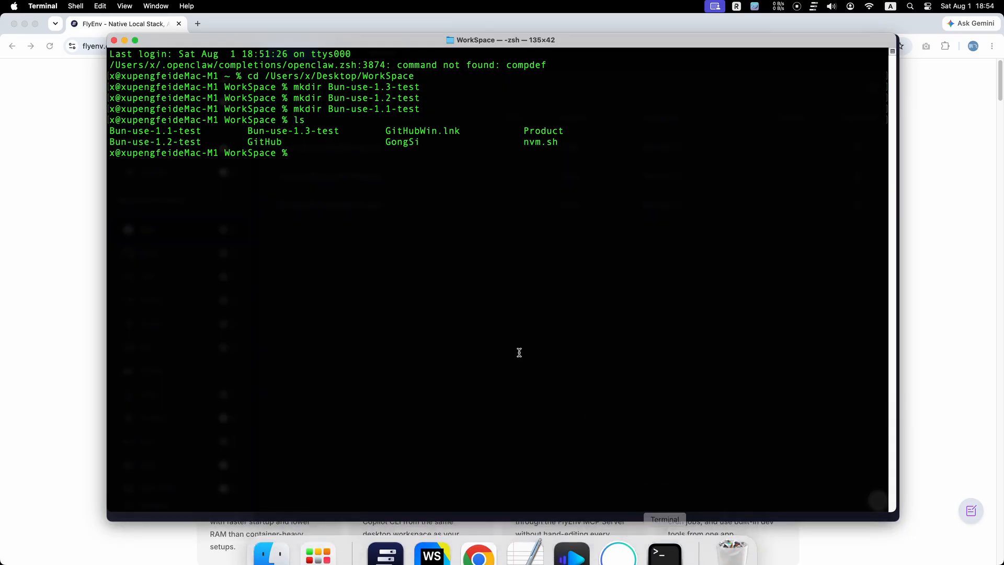
{"action": "type", "text": "cd "}
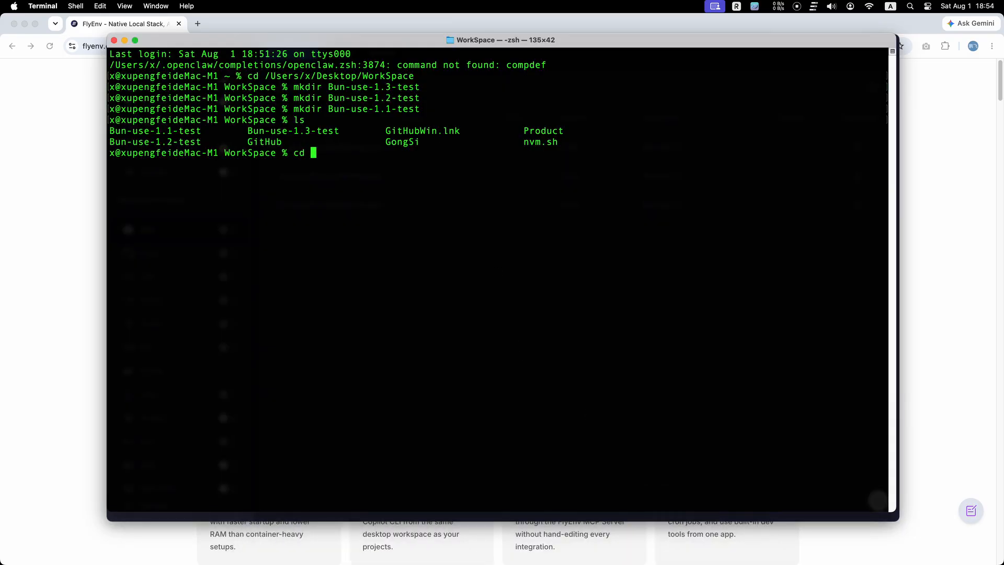
{"action": "type", "text": "Bun-U"}
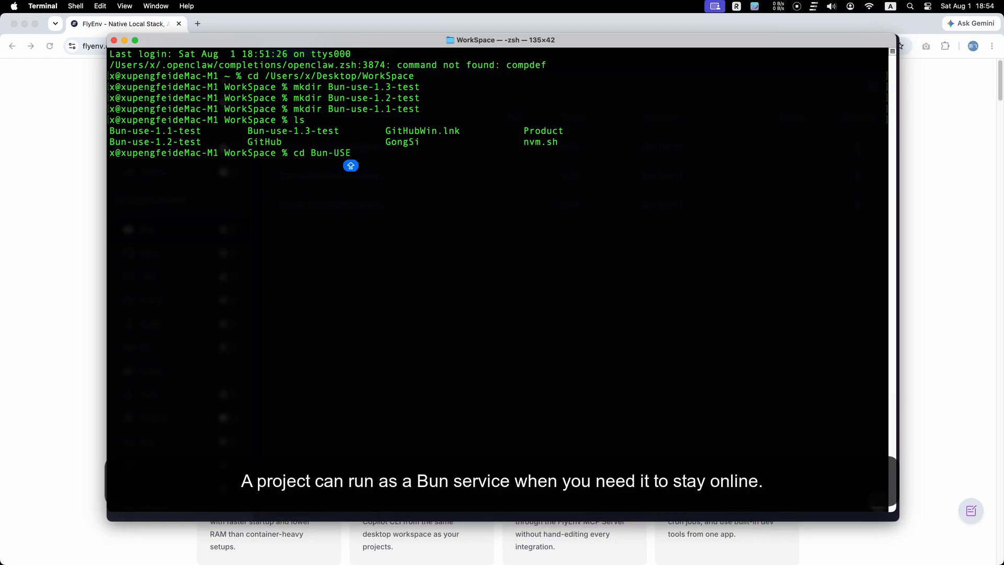
{"action": "key", "text": "BackSpace"}
{"action": "type", "text": "use-1.3."}
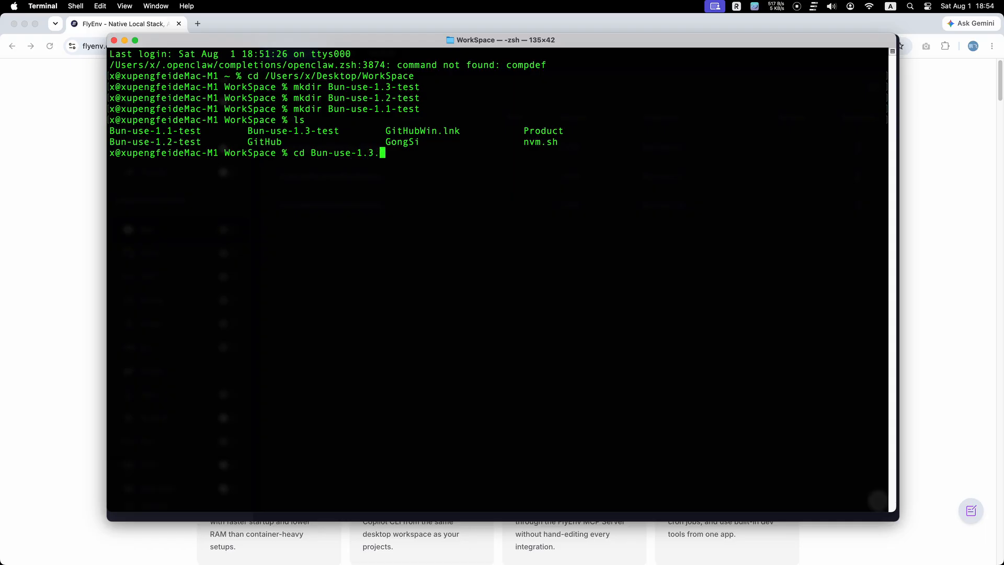
{"action": "key", "text": "BackSpace"}
{"action": "type", "text": "-test"}
{"action": "key", "text": "Return"}
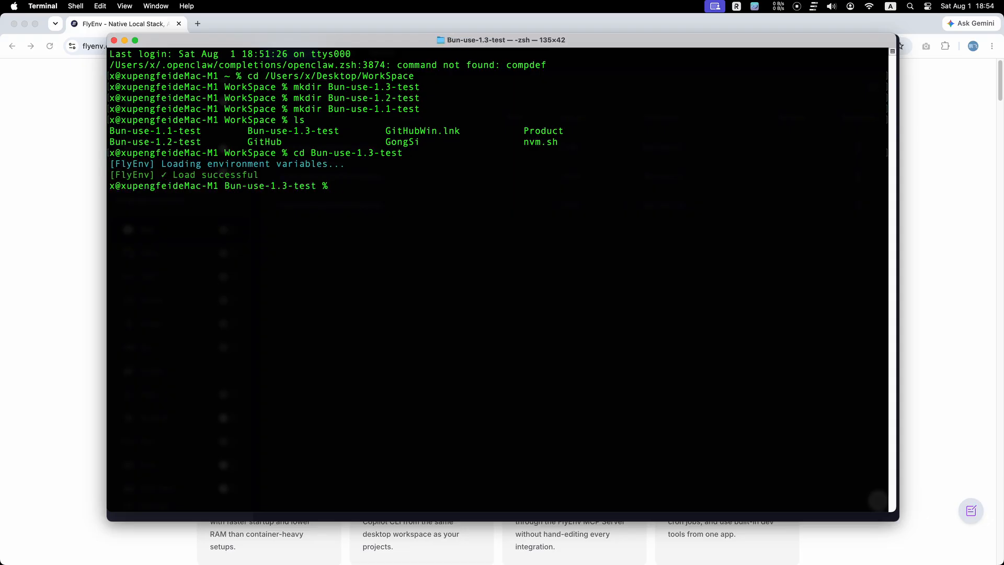
{"action": "type", "text": "bun -v"}
{"action": "key", "text": "Return"}
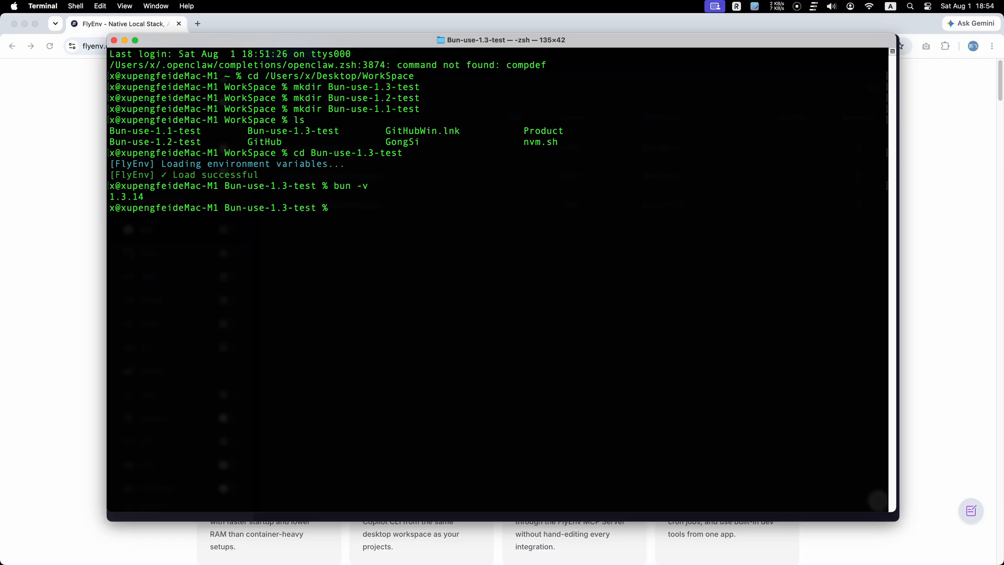
Change into ../Bun-use-1.2-test and rerun bun -v to check its Bun version.
{"action": "type", "text": "cd ../"}
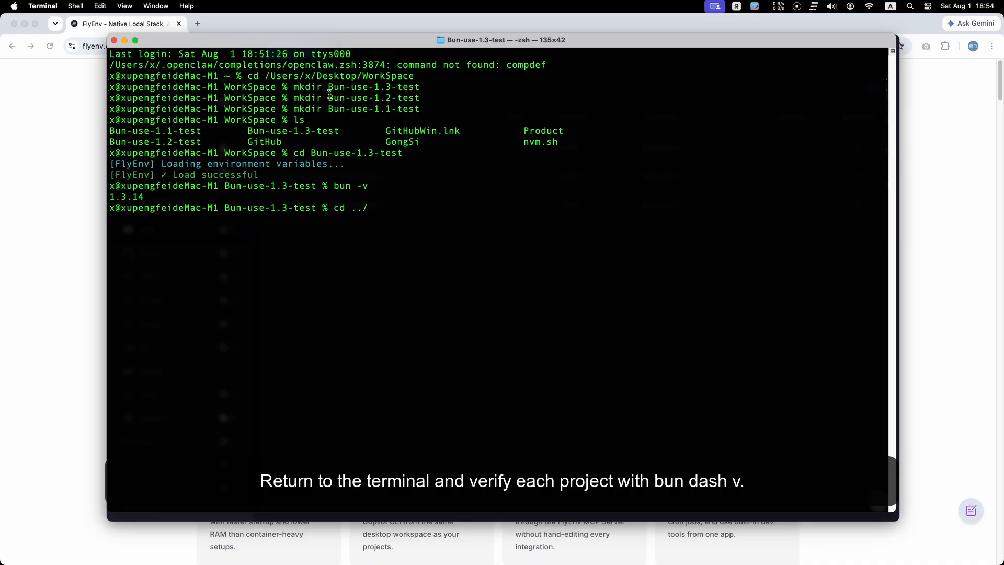
{"action": "left_click_drag", "start_coordinate": [328, 98], "coordinate": [418, 98]}
{"action": "key", "text": "super+c"}
{"action": "left_click", "coordinate": [433, 215]}
{"action": "key", "text": "super+v"}
{"action": "key", "text": "Return"}
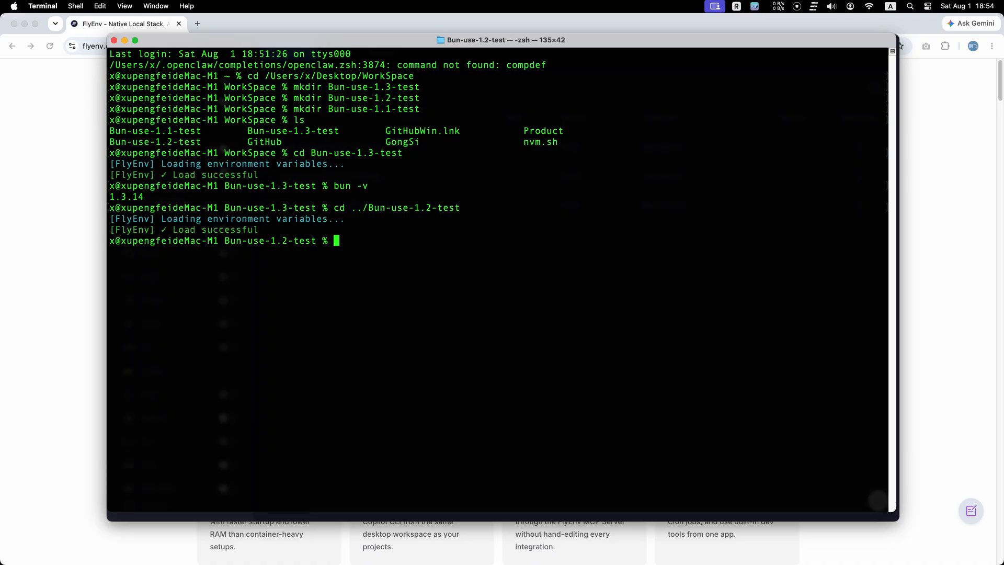
{"action": "key", "text": "Up"}
{"action": "key", "text": "Up"}
{"action": "key", "text": "Return"}
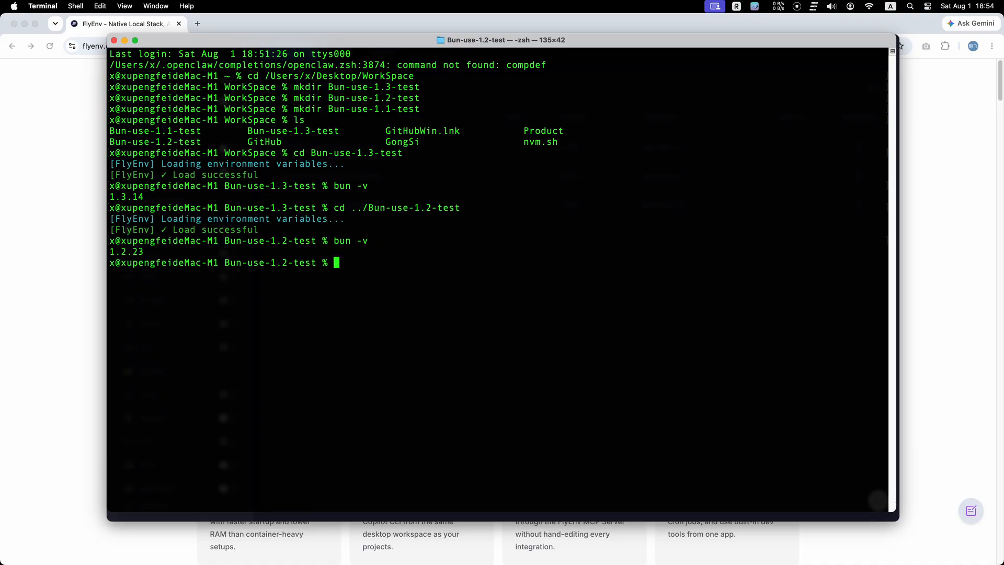
Edit the previous cd command to enter ../Bun-use-1.1-test and run bun -v there.
{"action": "key", "text": "Up"}
{"action": "key", "text": "Up"}
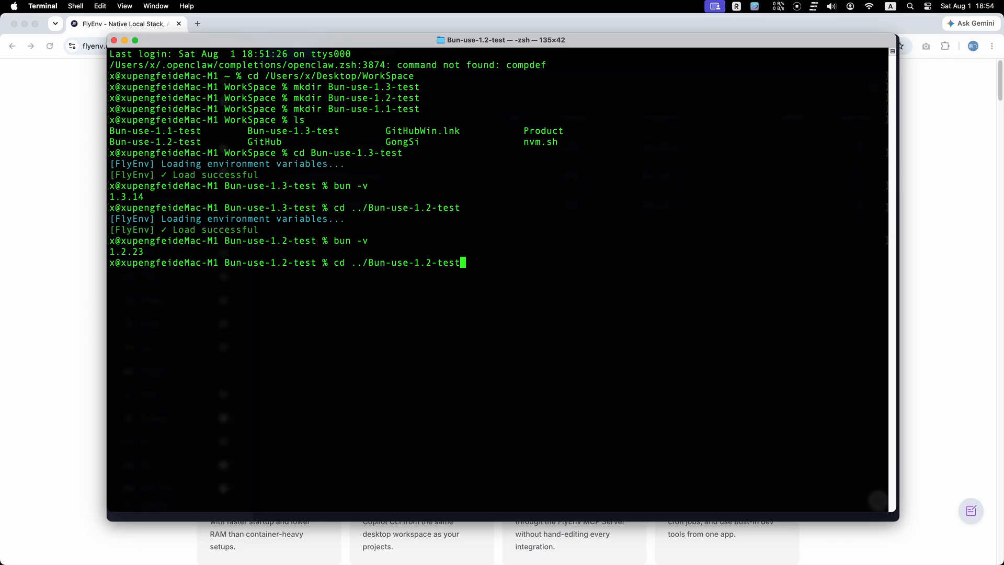
{"action": "key", "text": "Left"}
{"action": "key", "text": "Left"}
{"action": "key", "text": "Left"}
{"action": "key", "text": "Left"}
{"action": "key", "text": "Left"}
{"action": "key", "text": "BackSpace"}
{"action": "type", "text": "1"}
{"action": "key", "text": "Return"}
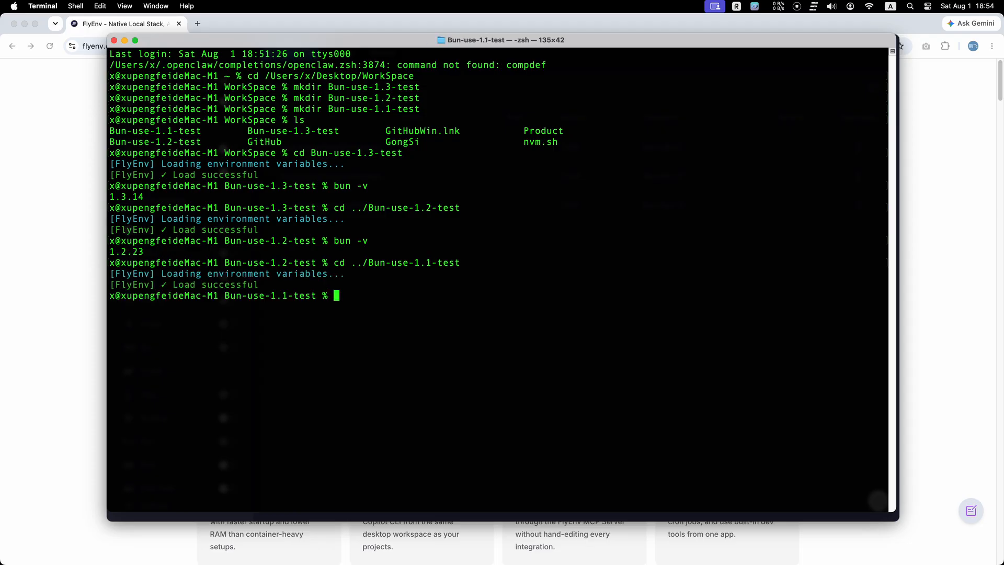
{"action": "type", "text": "bun -v"}
{"action": "key", "text": "Return"}
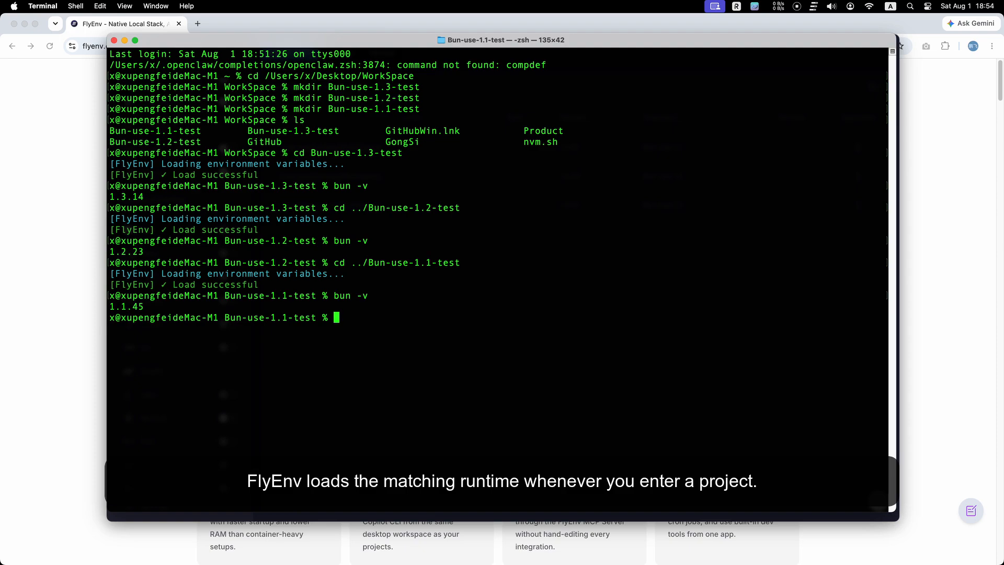
Edit the cd command to return to ../Bun-use-1.3-test and rerun bun -v.
{"action": "key", "text": "Up"}
{"action": "key", "text": "Up"}
{"action": "key", "text": "Left"}
{"action": "key", "text": "Left"}
{"action": "key", "text": "Left"}
{"action": "key", "text": "Left"}
{"action": "key", "text": "Left"}
{"action": "key", "text": "BackSpace"}
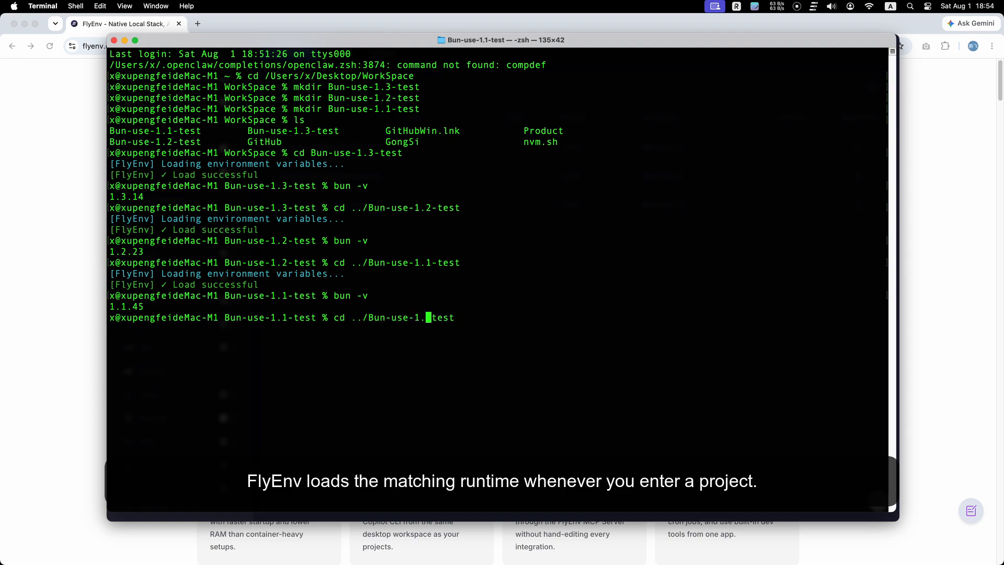
{"action": "type", "text": "3"}
{"action": "key", "text": "Return"}
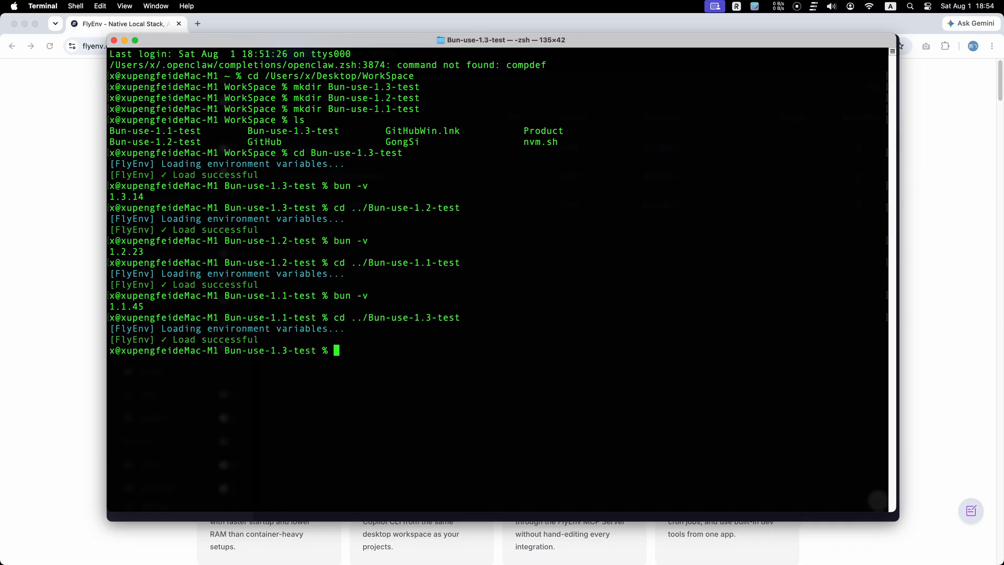
{"action": "key", "text": "Up"}
{"action": "key", "text": "Up"}
{"action": "key", "text": "Return"}
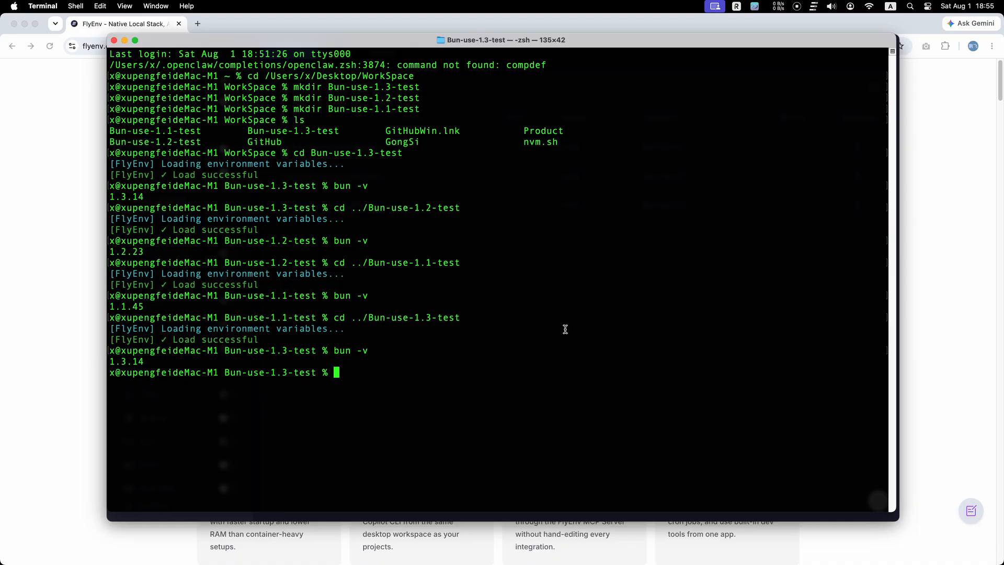
Back in FlyEnv, add a Bun service project with comment "Bun Service", folder Bun-use-1.1-test and version 1.1.45.
{"action": "mouse_move", "coordinate": [618, 563]}
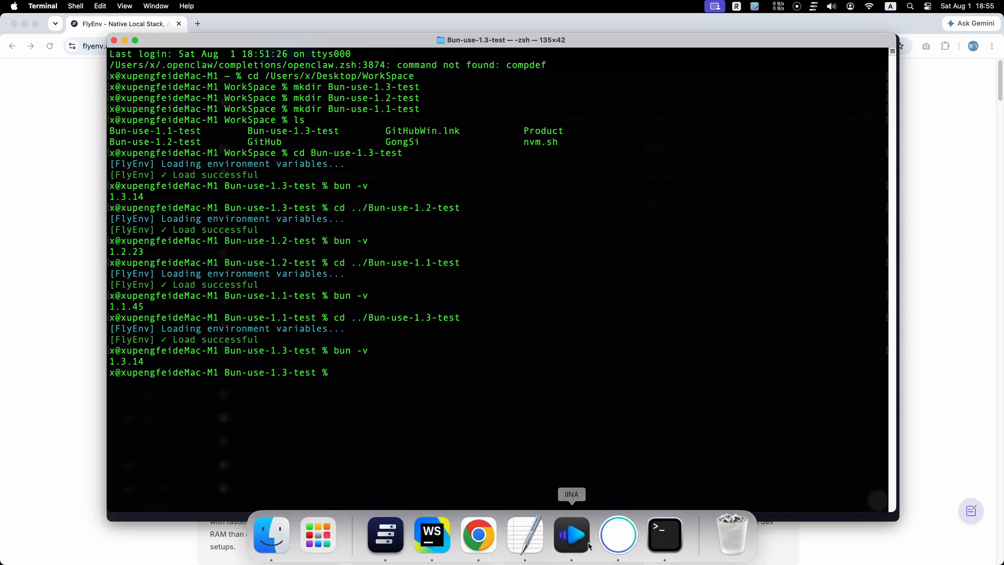
{"action": "left_click", "coordinate": [395, 538]}
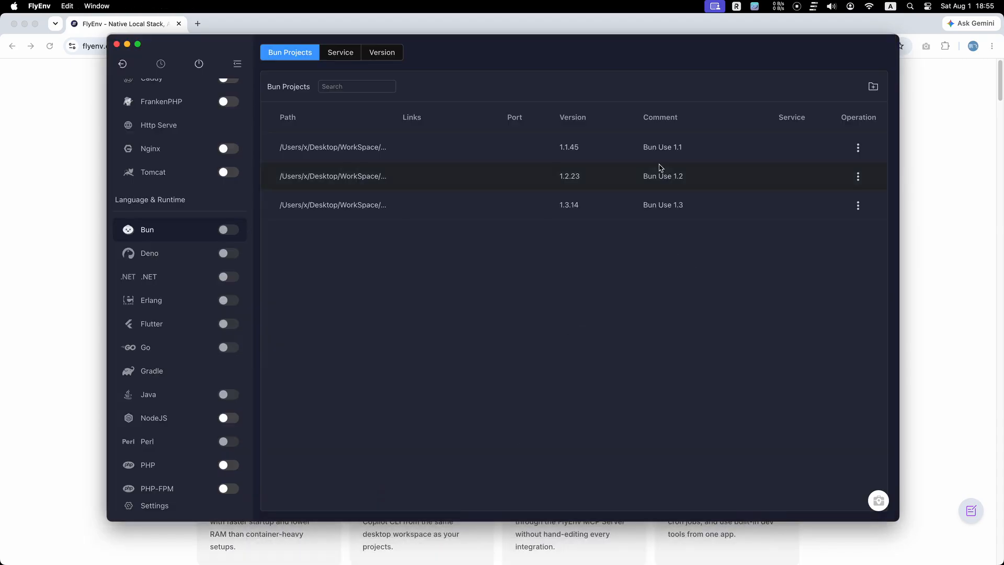
{"action": "left_click", "coordinate": [873, 87]}
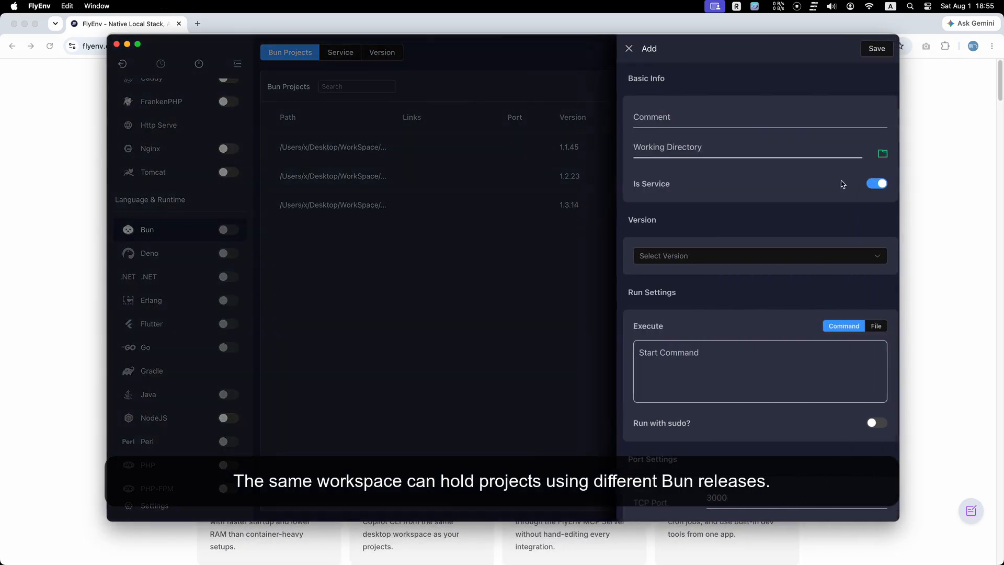
{"action": "left_click", "coordinate": [706, 119]}
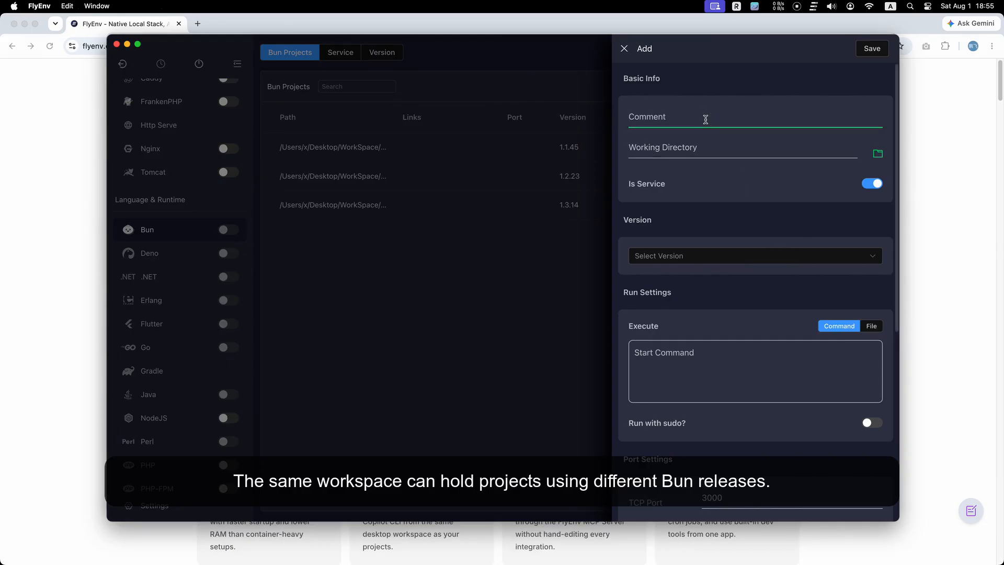
{"action": "type", "text": "Bun Service"}
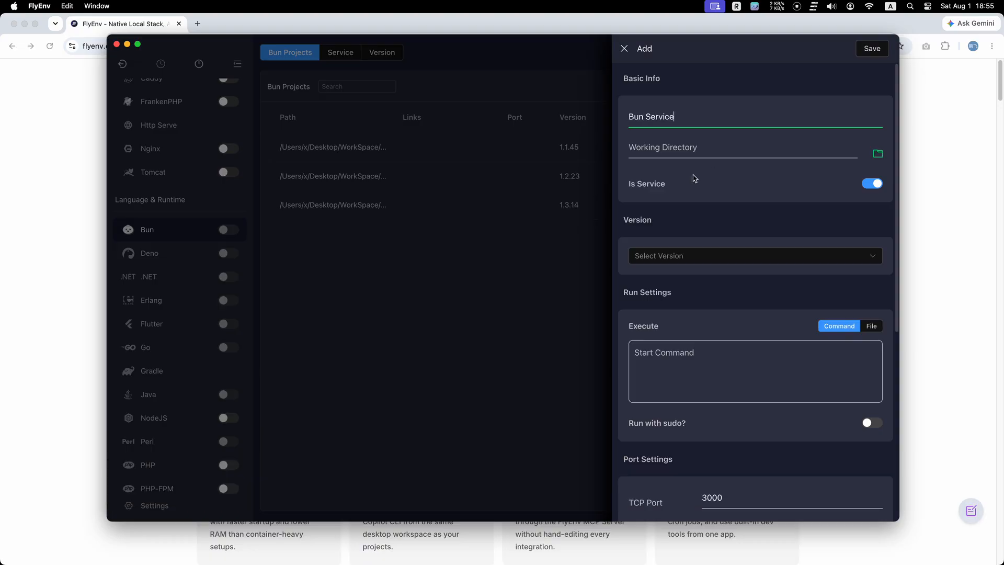
{"action": "left_click", "coordinate": [878, 153]}
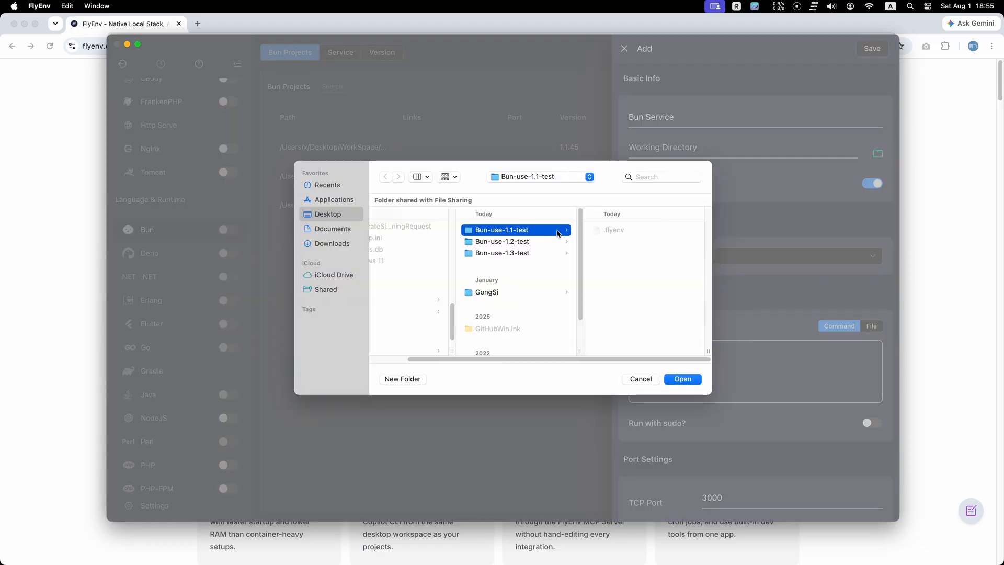
{"action": "left_click", "coordinate": [683, 378]}
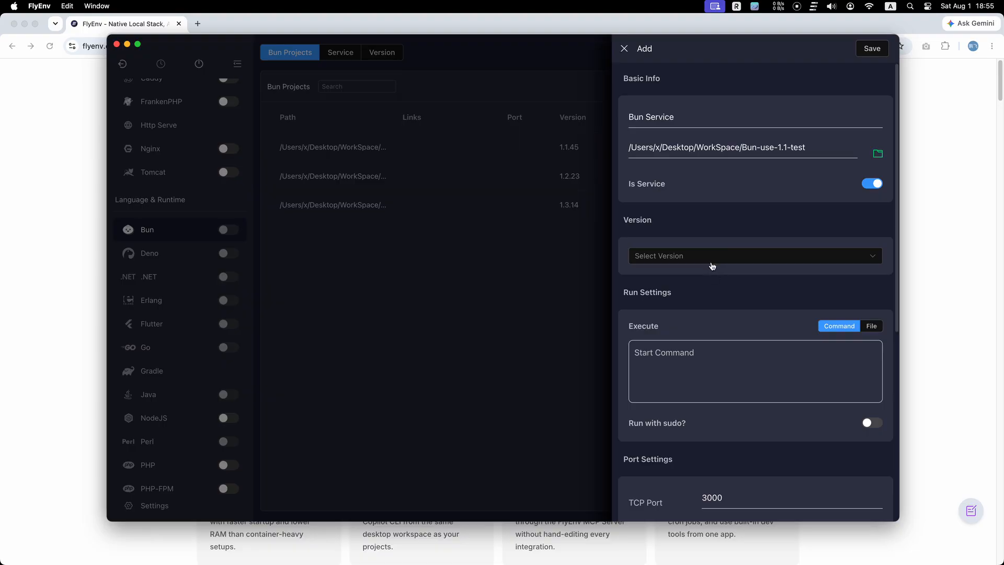
{"action": "left_click", "coordinate": [712, 255]}
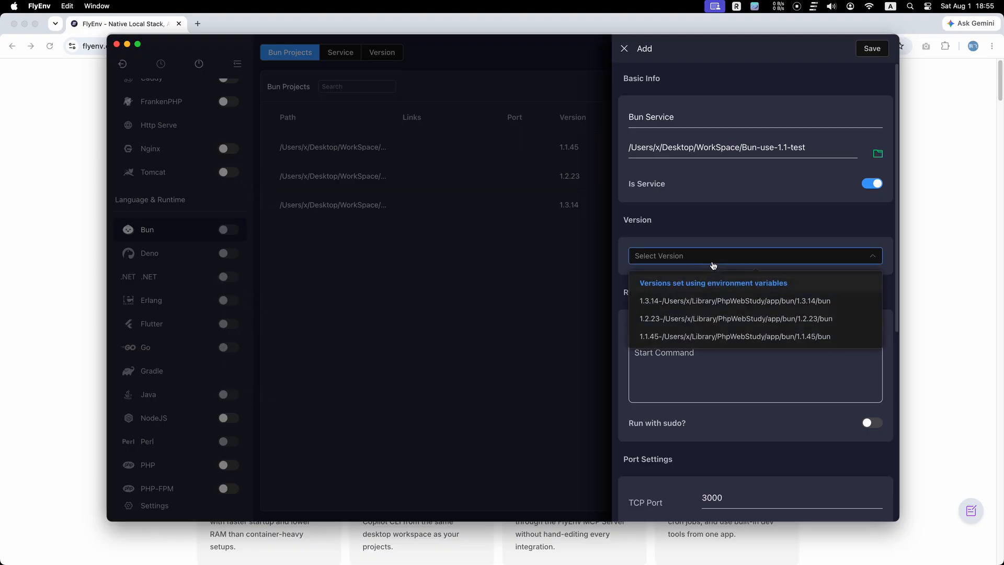
{"action": "left_click", "coordinate": [712, 337]}
Set the service's start command to "bun run ..." with TCP port 3000 and save the project.
{"action": "scroll", "coordinate": [688, 317], "scroll_direction": "down", "scroll_amount": 2}
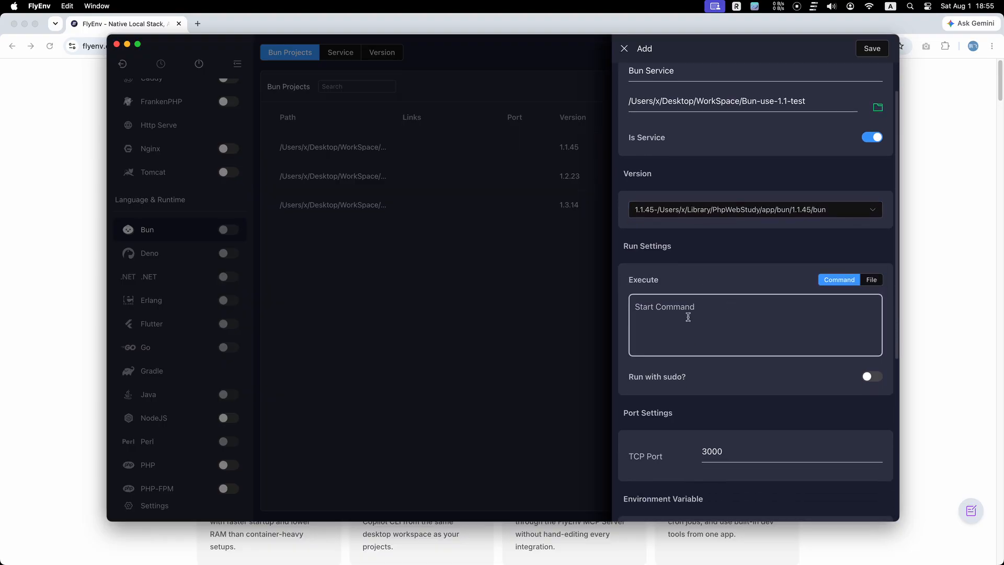
{"action": "left_click", "coordinate": [700, 315]}
{"action": "type", "text": "bun run ..."}
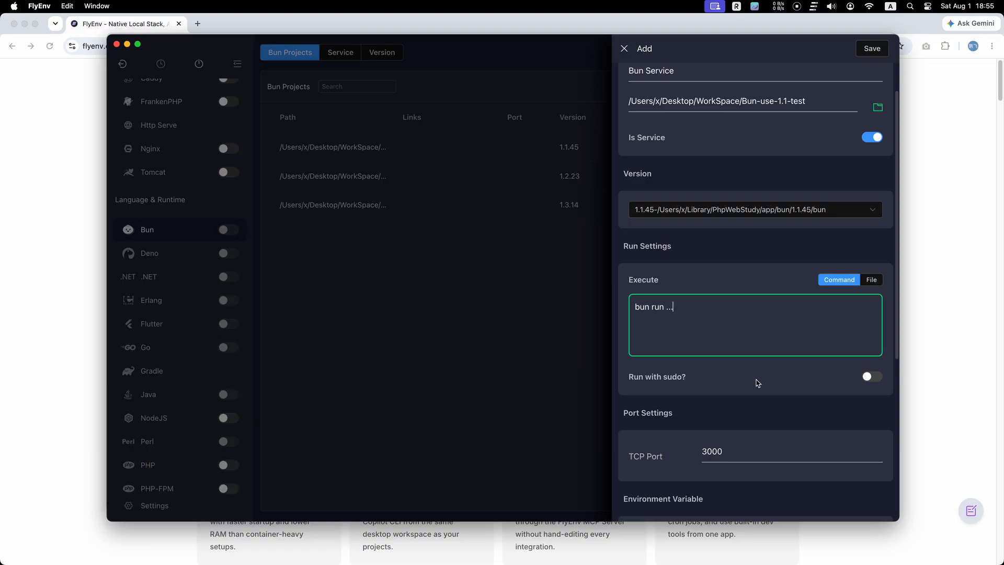
{"action": "left_click", "coordinate": [708, 393]}
{"action": "scroll", "coordinate": [711, 400], "scroll_direction": "down", "scroll_amount": 2}
{"action": "left_click", "coordinate": [747, 347]}
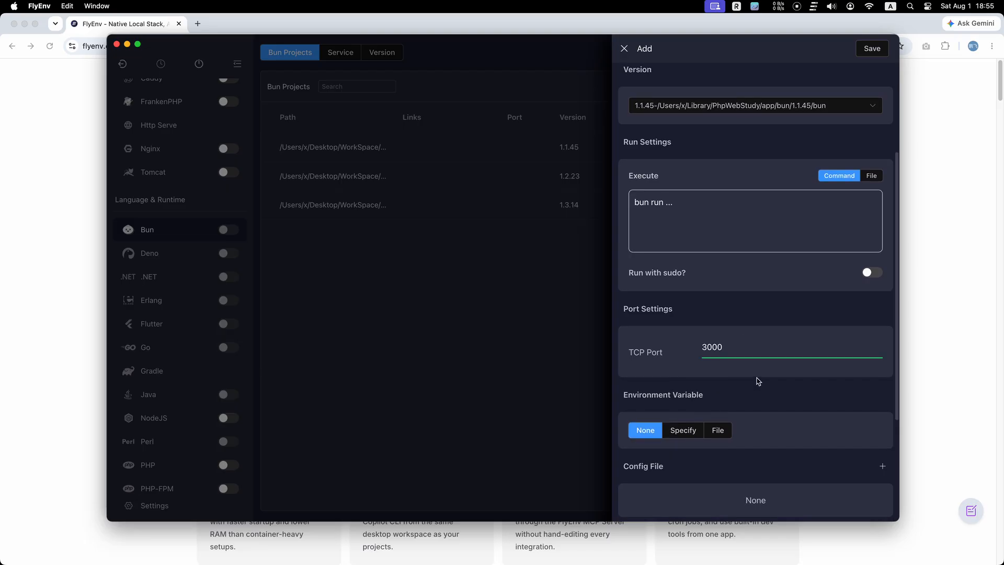
{"action": "scroll", "coordinate": [758, 381], "scroll_direction": "down", "scroll_amount": 3}
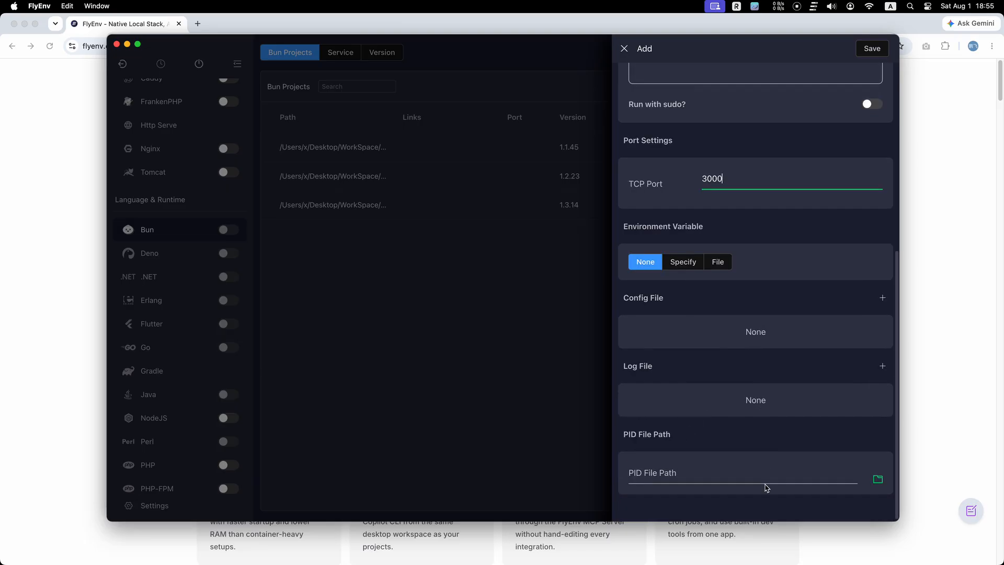
{"action": "scroll", "coordinate": [735, 404], "scroll_direction": "up", "scroll_amount": 6}
{"action": "left_click", "coordinate": [872, 48]}
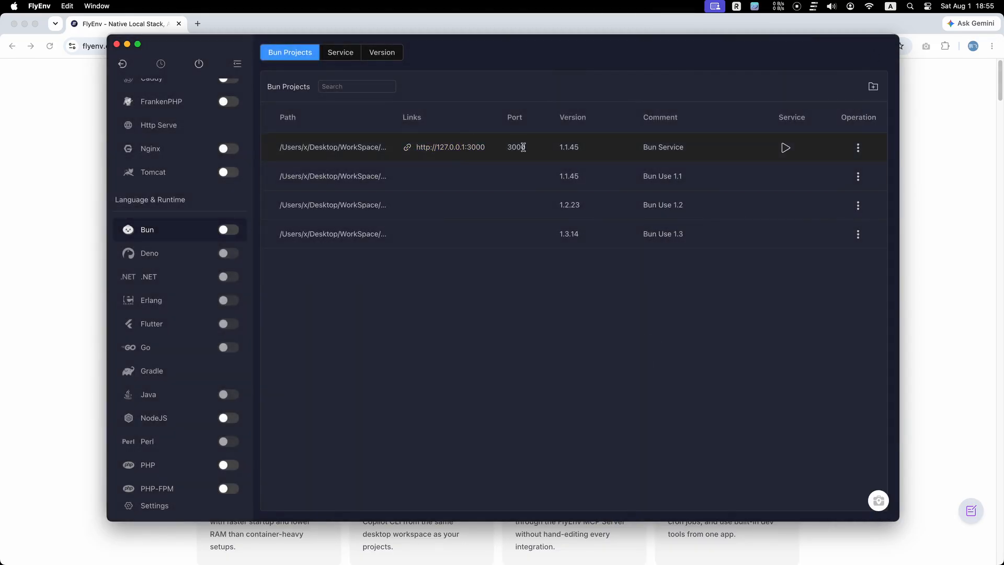
Open the Bun Use 1.1 project in Terminal from its operation menu, then close that Terminal window.
{"action": "left_click", "coordinate": [861, 150]}
{"action": "mouse_move", "coordinate": [859, 183]}
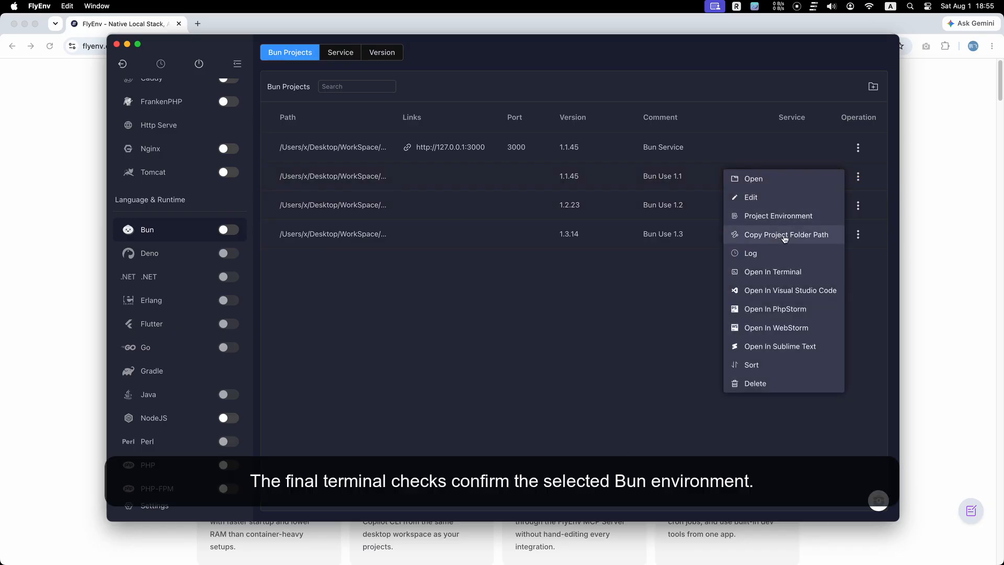
{"action": "left_click", "coordinate": [784, 273]}
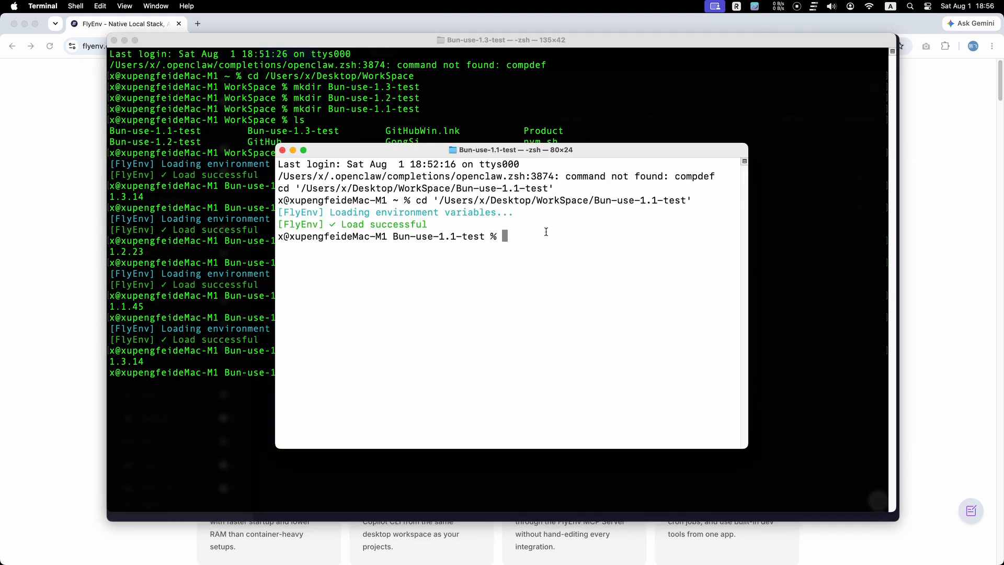
{"action": "left_click", "coordinate": [283, 150]}
Return to FlyEnv, open the Bun Use 1.3 project in Terminal, and close that window.
{"action": "mouse_move", "coordinate": [525, 544]}
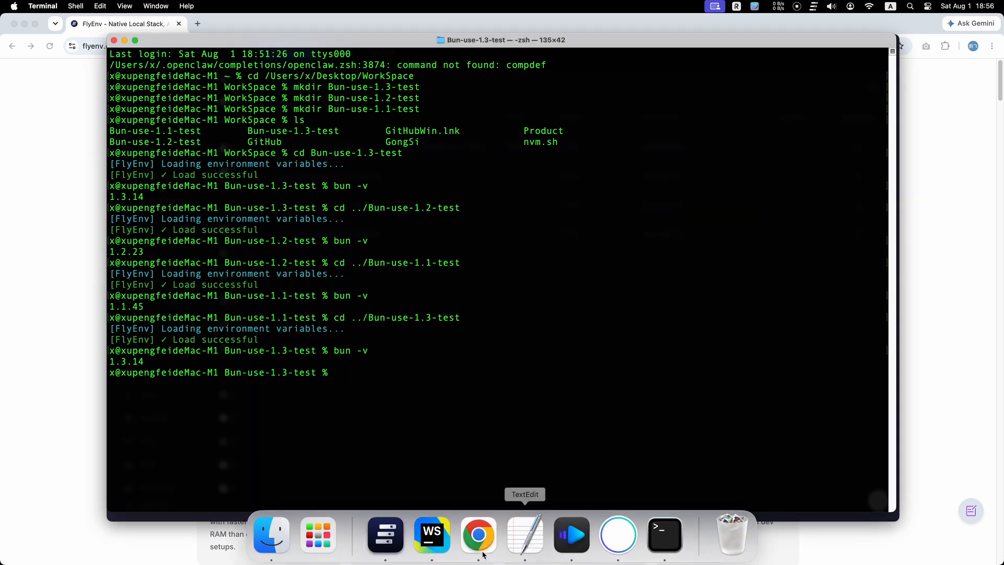
{"action": "left_click", "coordinate": [398, 541]}
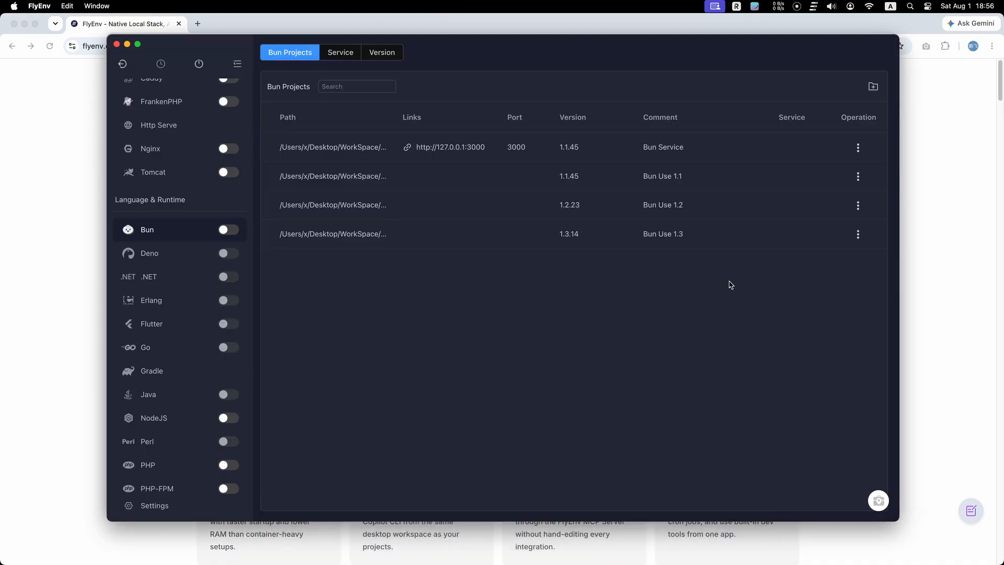
{"action": "left_click", "coordinate": [859, 235]}
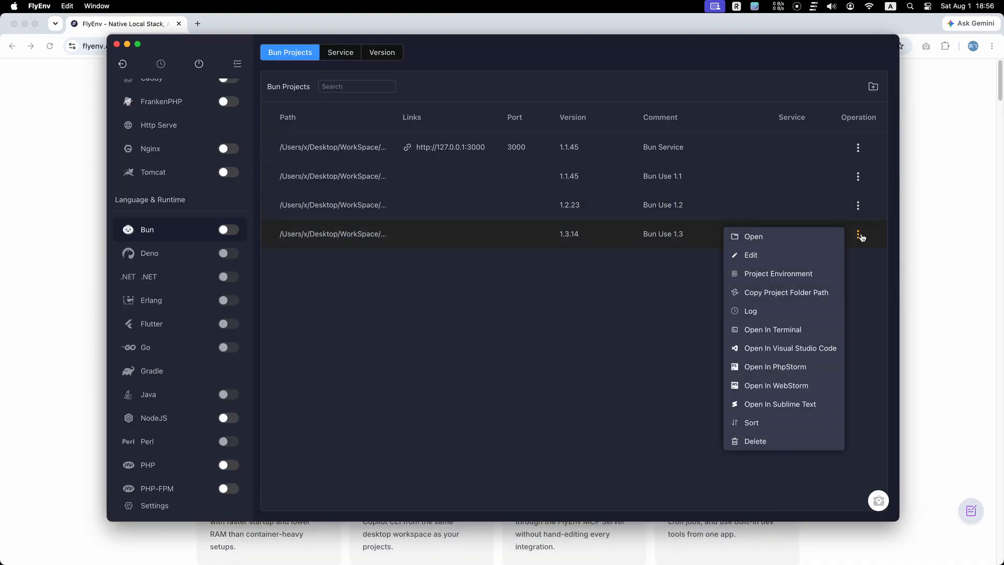
{"action": "left_click", "coordinate": [774, 330]}
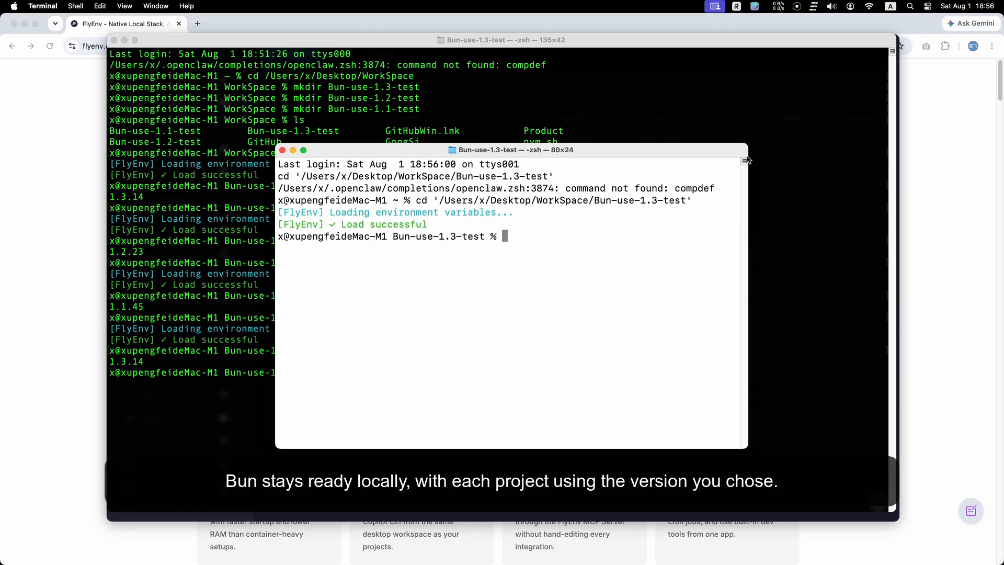
{"action": "left_click", "coordinate": [282, 150]}
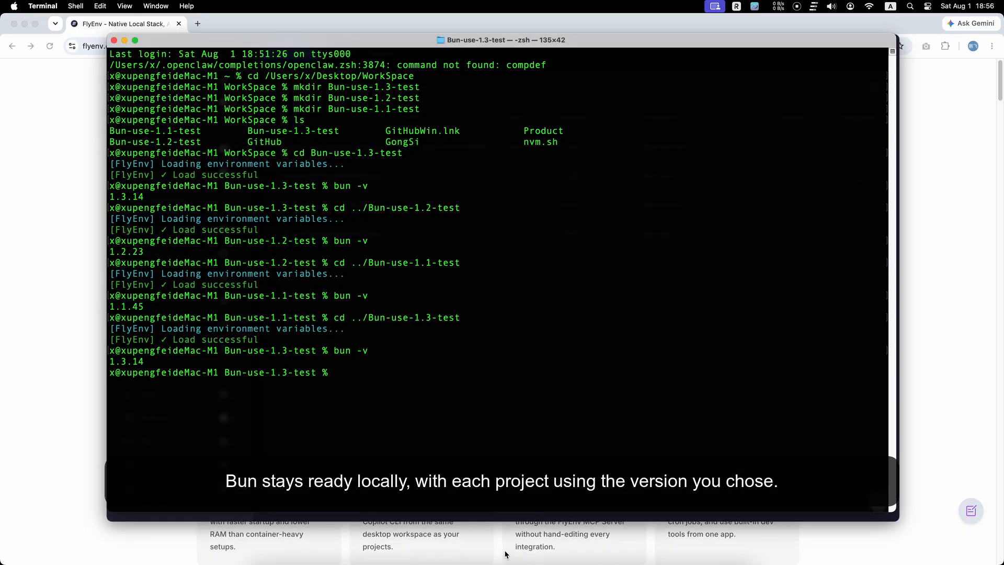
Open the Bun Use 1.2 project in Terminal, run bun -v there, then return to FlyEnv.
{"action": "mouse_move", "coordinate": [470, 560]}
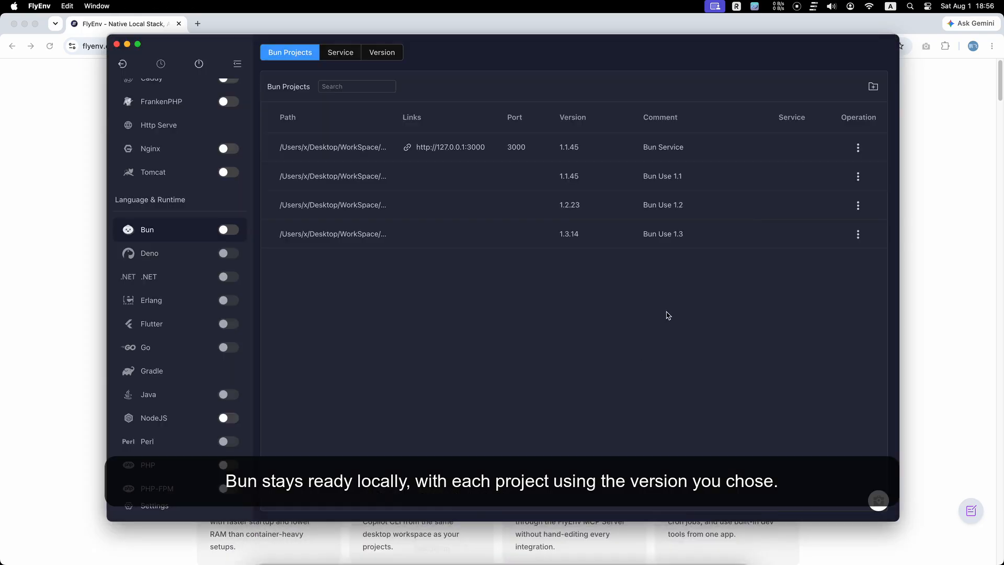
{"action": "left_click", "coordinate": [858, 206]}
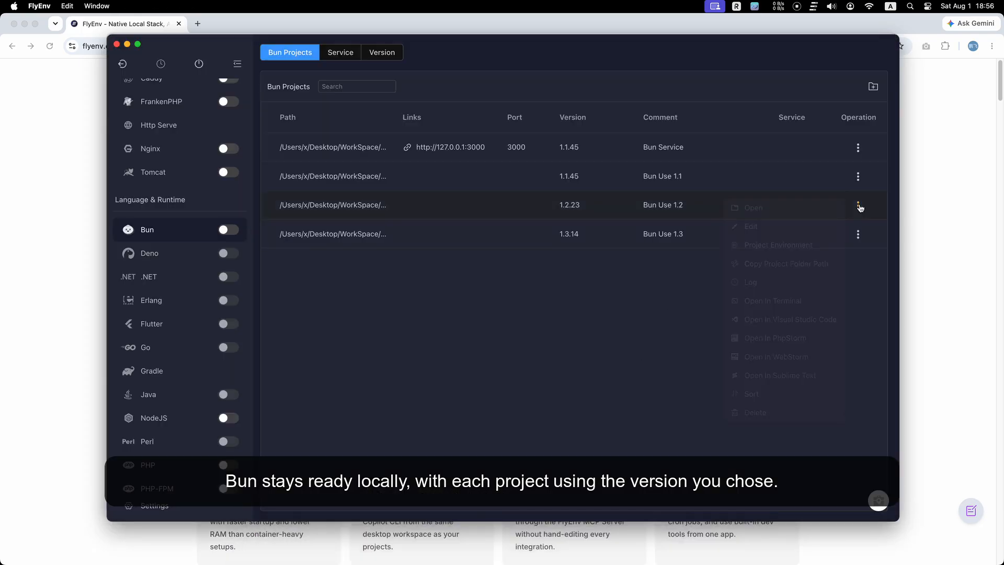
{"action": "left_click", "coordinate": [788, 306]}
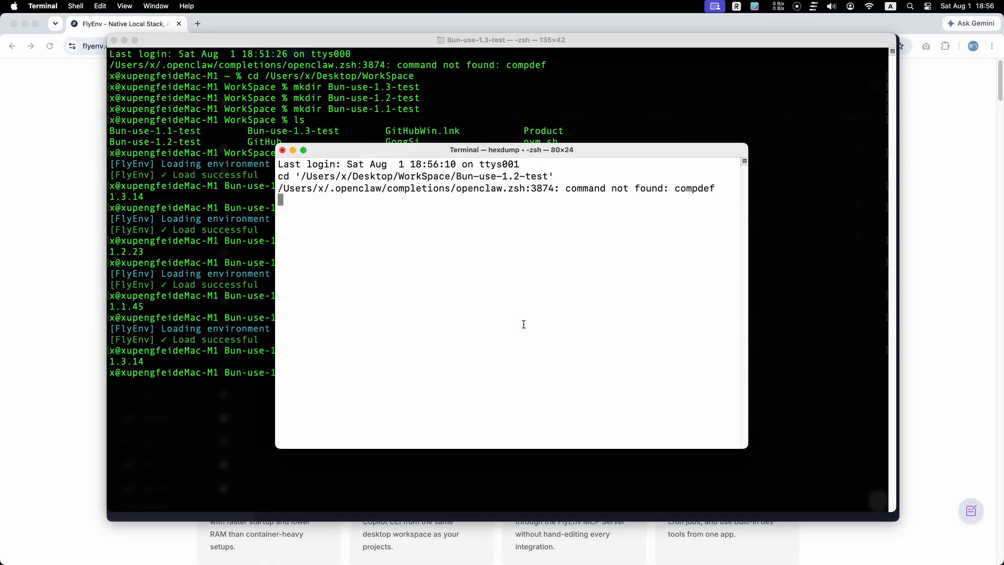
{"action": "type", "text": "bun -v"}
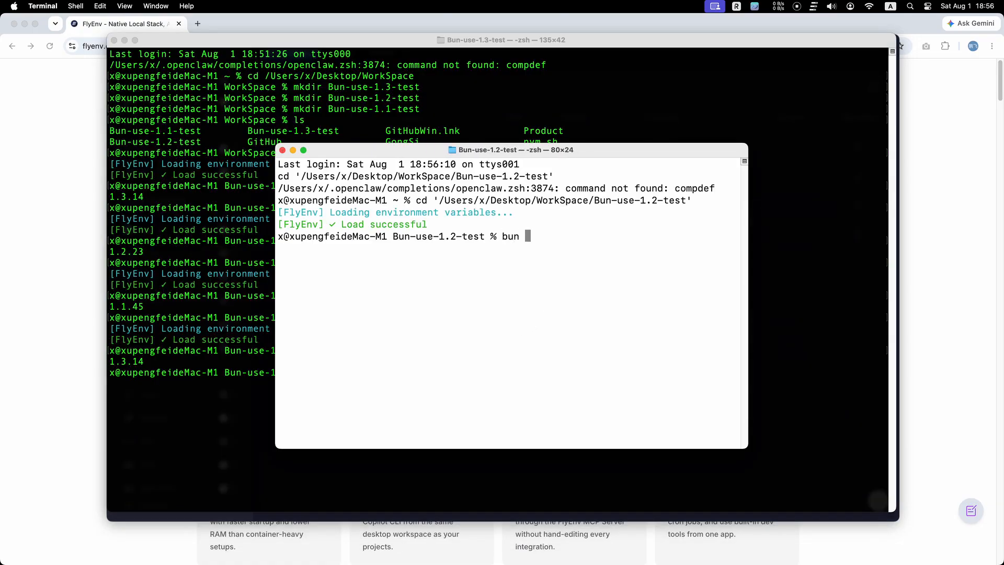
{"action": "key", "text": "Return"}
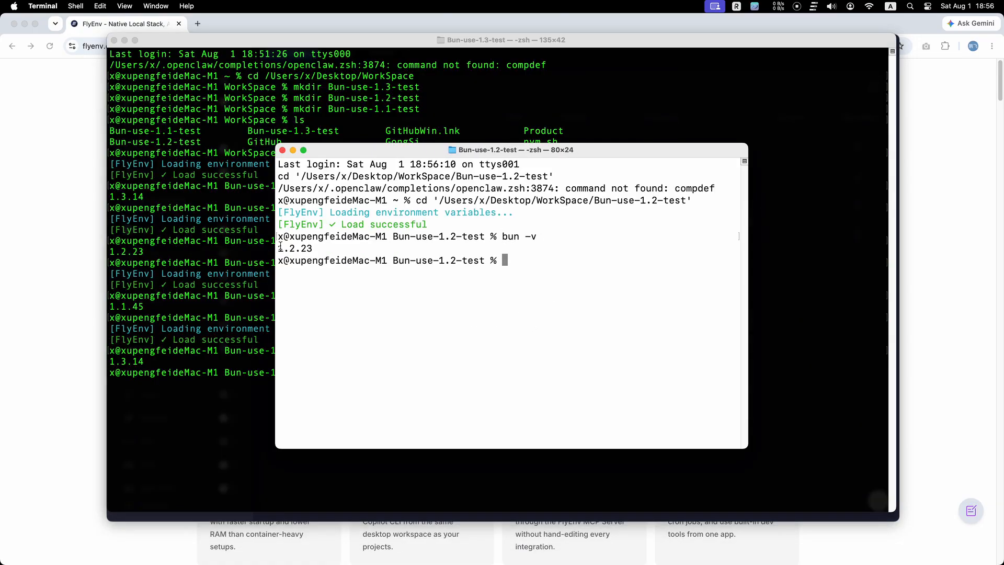
{"action": "left_click_drag", "start_coordinate": [313, 249], "coordinate": [278, 248]}
{"action": "left_click", "coordinate": [442, 321]}
{"action": "left_click", "coordinate": [387, 533]}
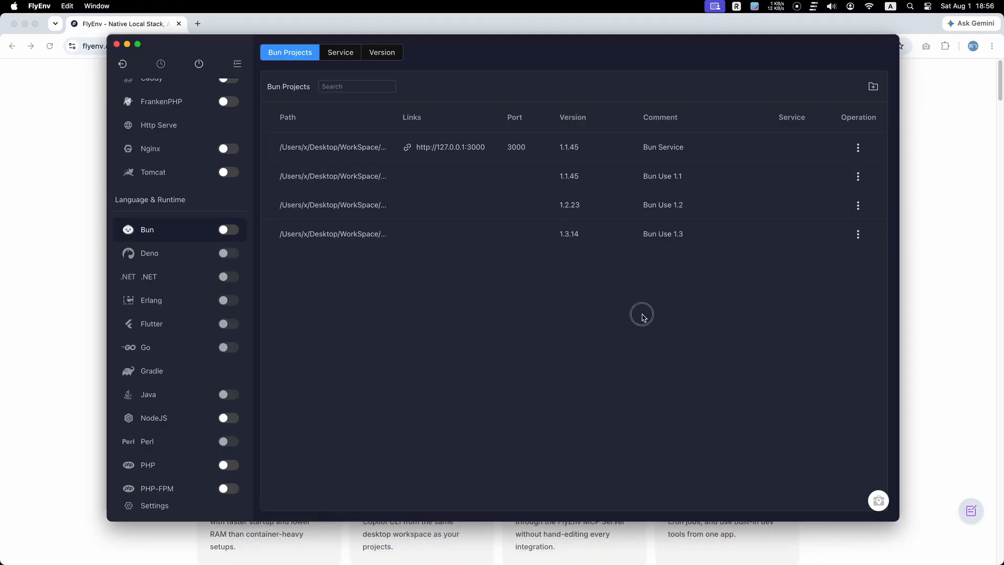